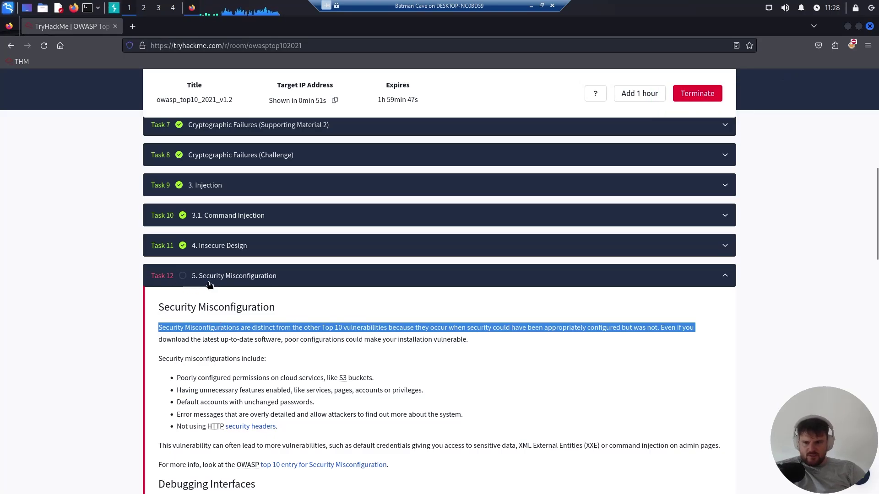
Review the OWASP Top 10 - 2021 room's title and Complete Beginner path, returning to the Security Misconfiguration task.
scroll(412, 309, up, 15)
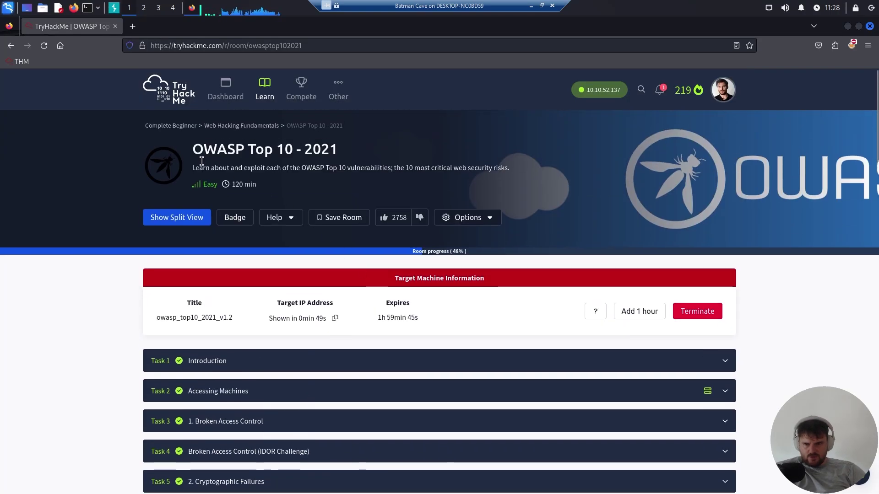
drag(285, 141, 350, 156)
click(344, 142)
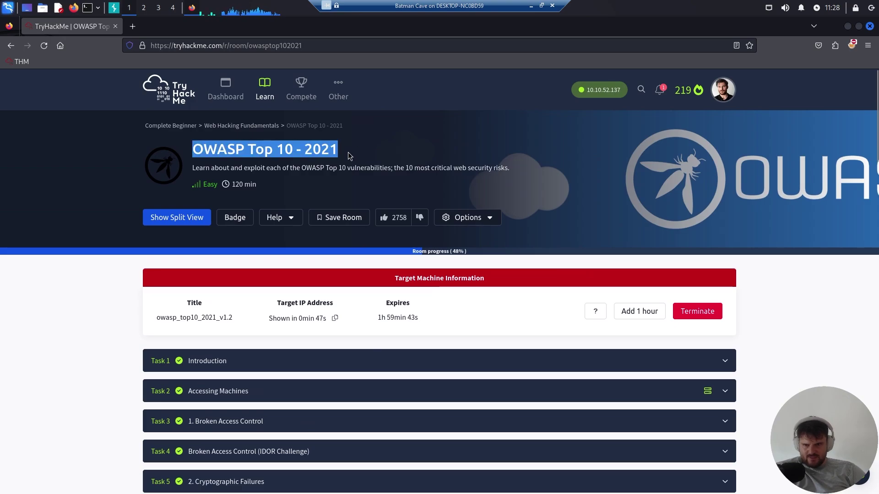
click(366, 156)
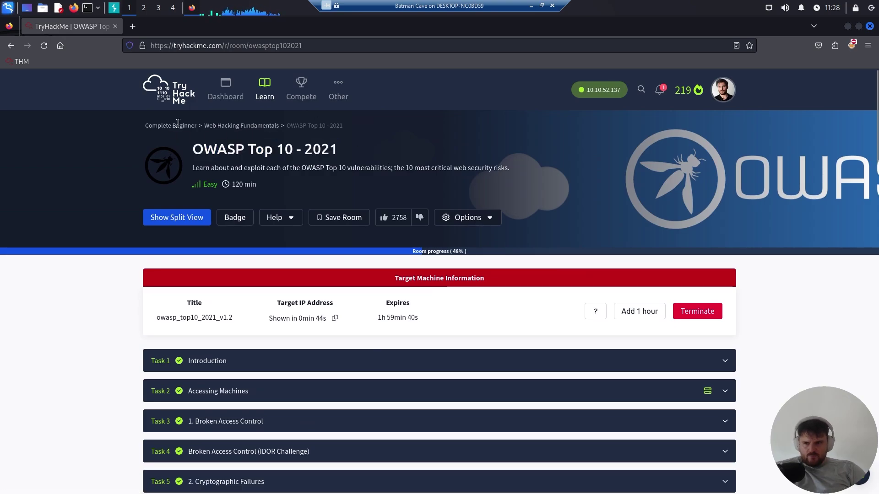
drag(145, 125, 196, 124)
scroll(90, 227, down, 10)
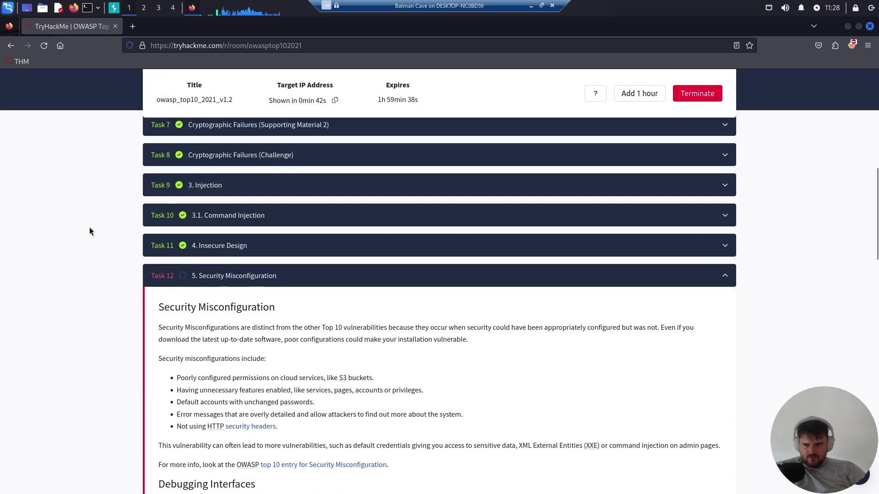
Read the introductory paragraph of the Task 12 Security Misconfiguration section, highlighting its heading and key phrases.
triple_click(152, 203)
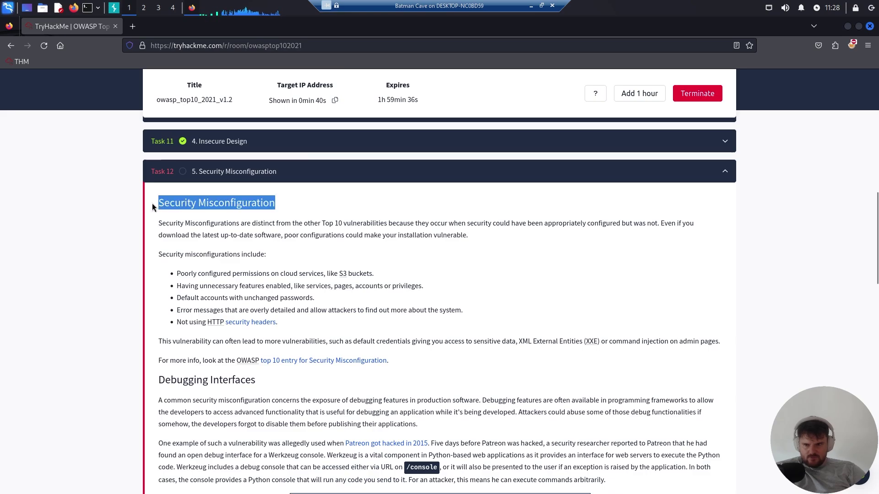
click(153, 223)
drag(210, 223, 255, 223)
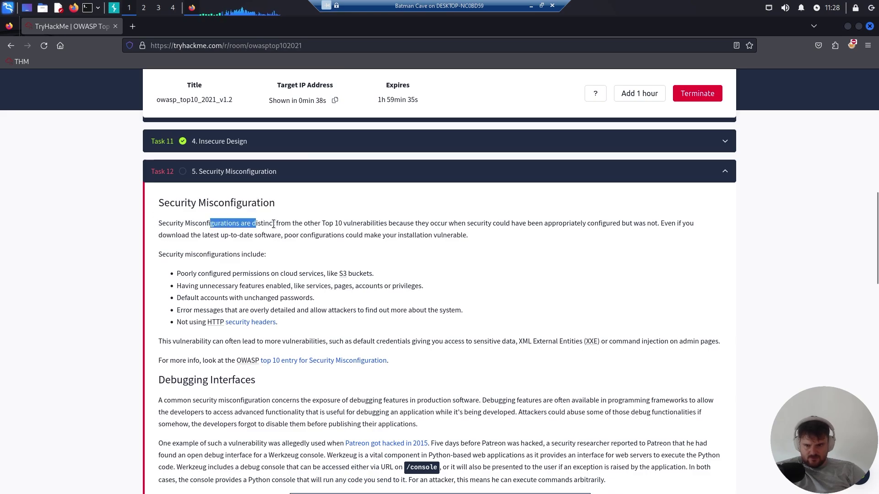
click(274, 224)
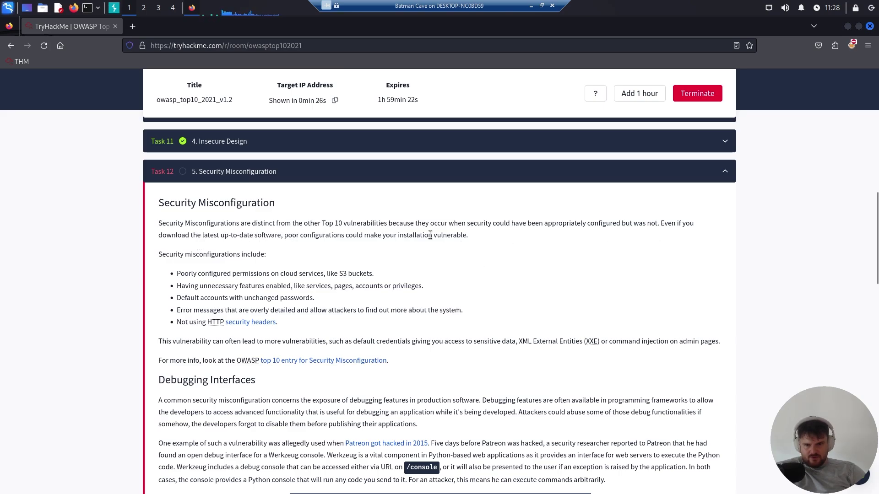
drag(381, 234, 488, 232)
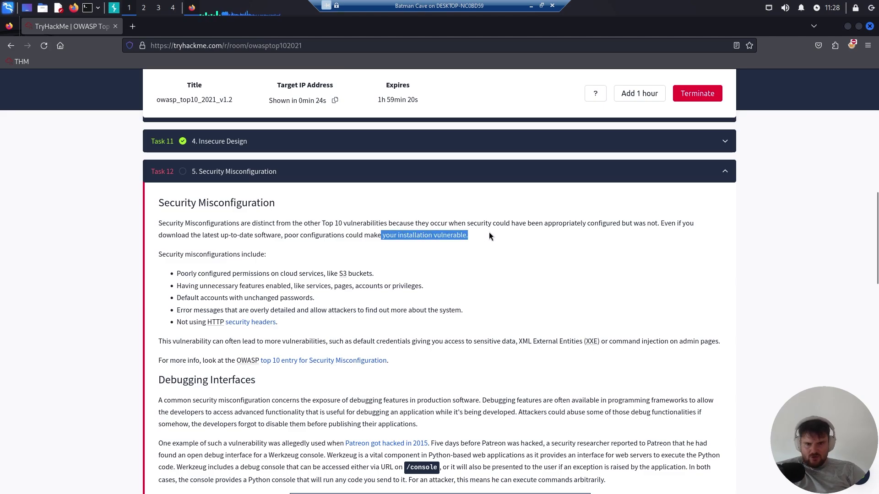
click(627, 298)
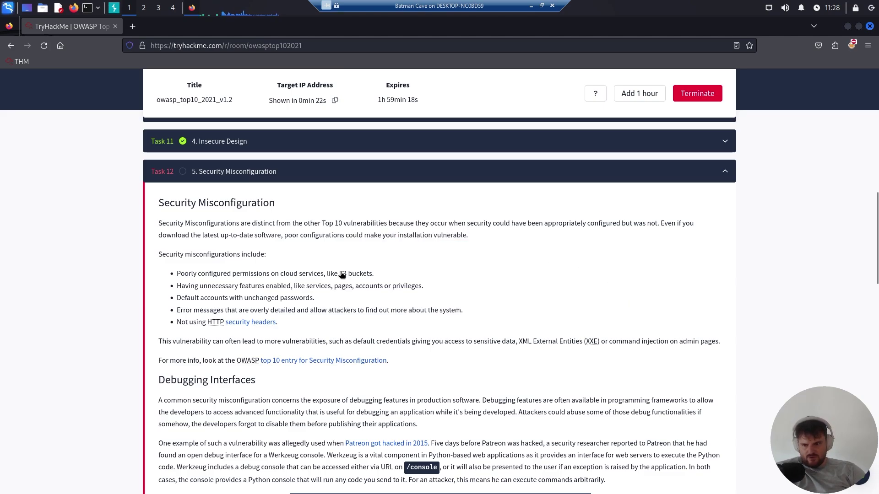
Read the bulleted list of security misconfiguration examples, from cloud permissions down to missing HTTP security headers.
drag(302, 255, 148, 255)
click(361, 257)
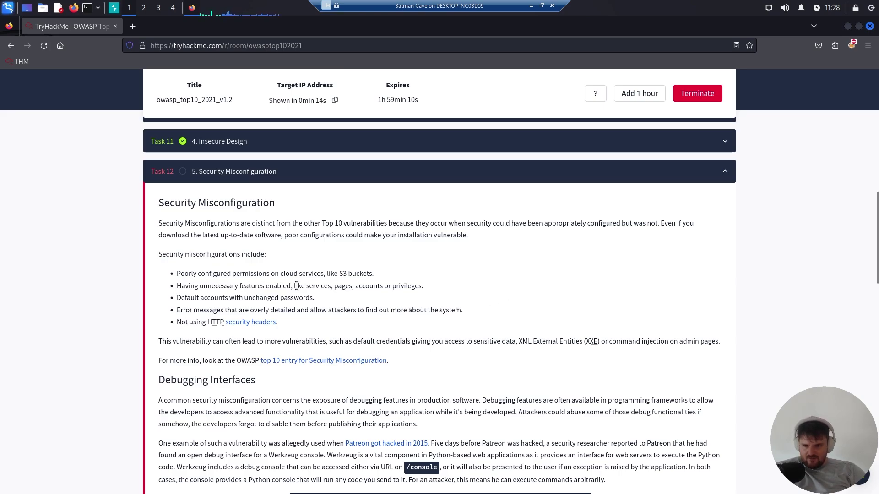
drag(479, 290, 157, 287)
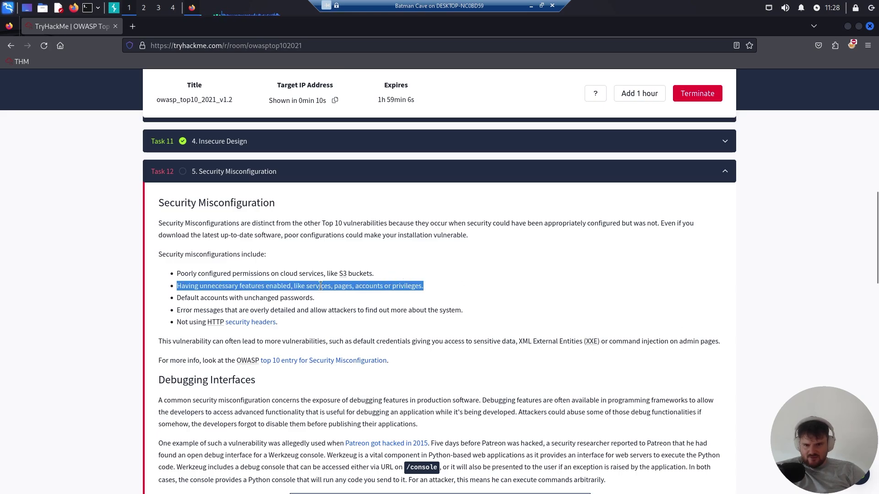
click(458, 289)
drag(341, 304, 175, 297)
click(485, 295)
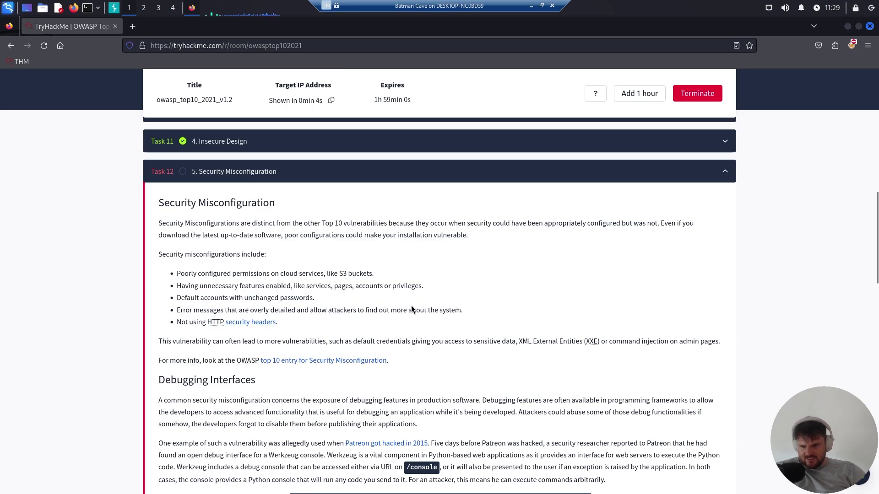
drag(449, 310, 179, 310)
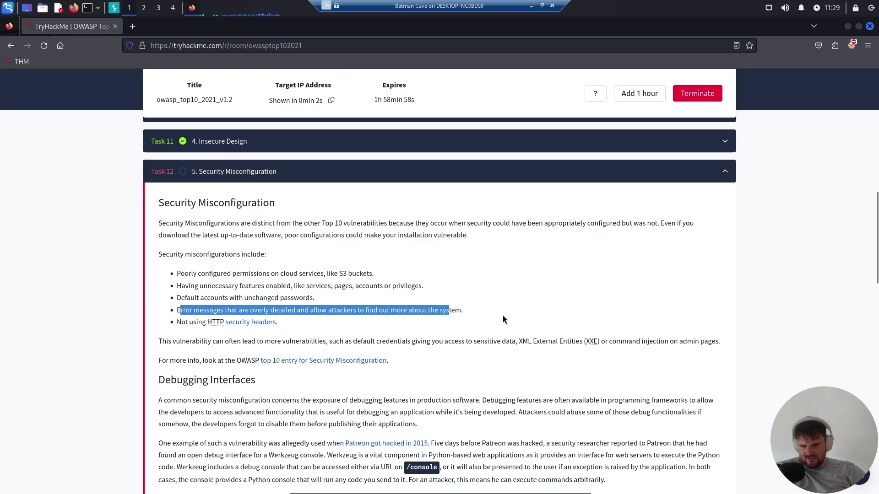
click(619, 326)
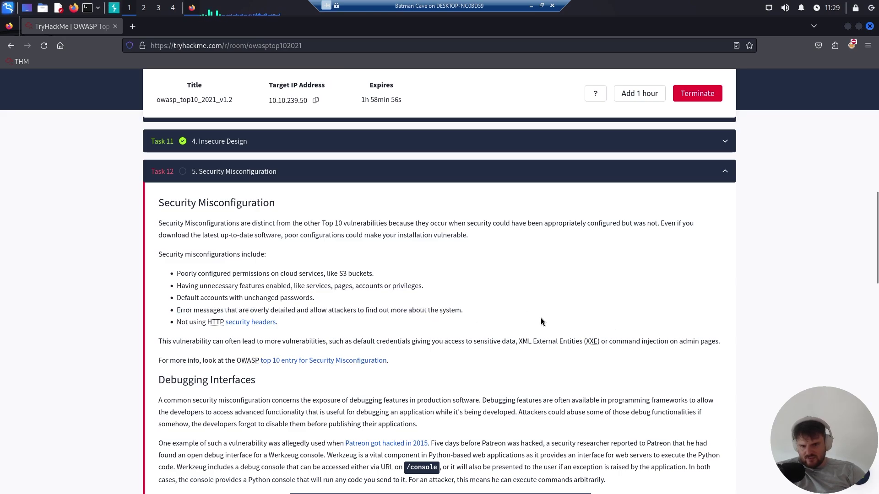
scroll(540, 317, down, 2)
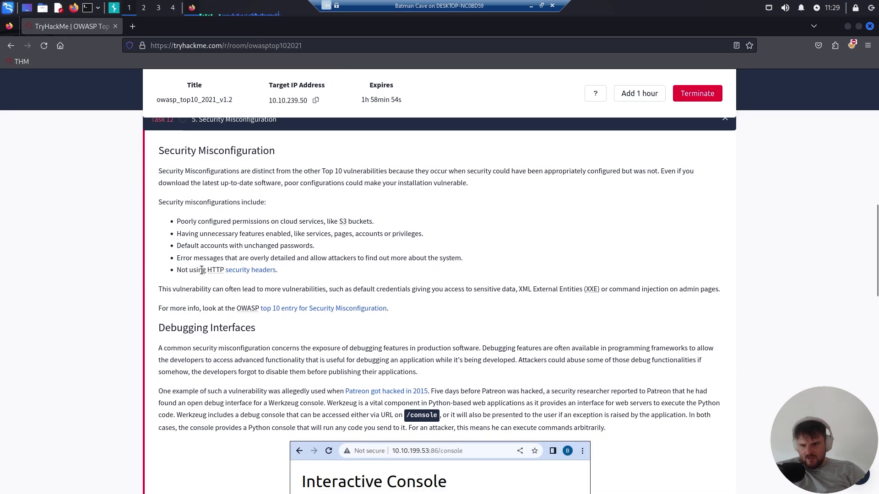
drag(278, 270, 173, 270)
scroll(454, 266, down, 2)
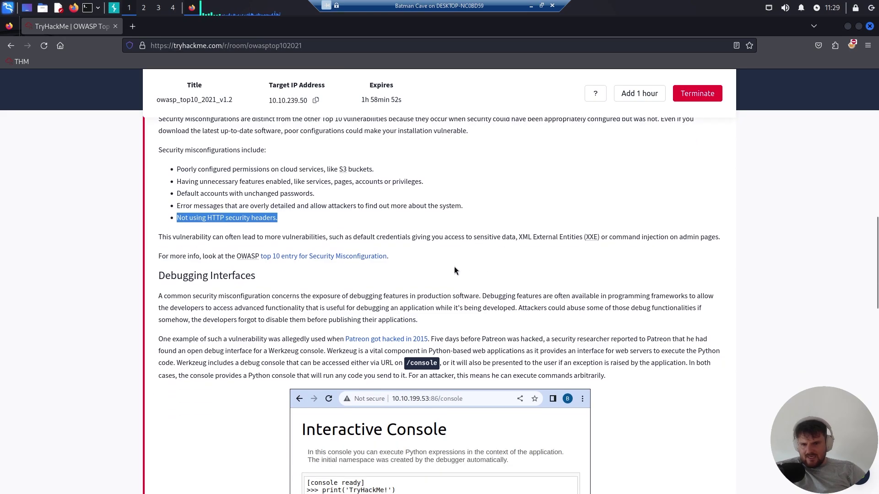
click(454, 265)
Open the "security headers" link in a new tab and look over the OWASP Secure Headers Project page.
right_click(251, 218)
click(268, 227)
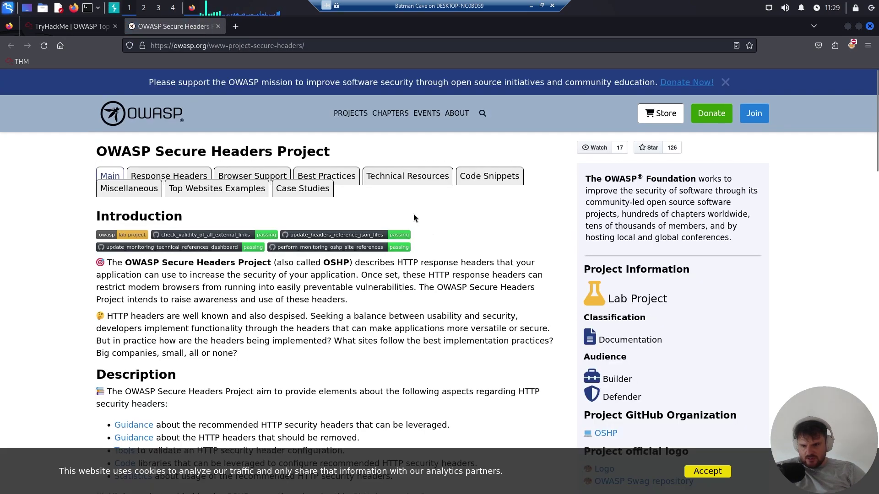
scroll(331, 291, down, 4)
scroll(331, 287, up, 4)
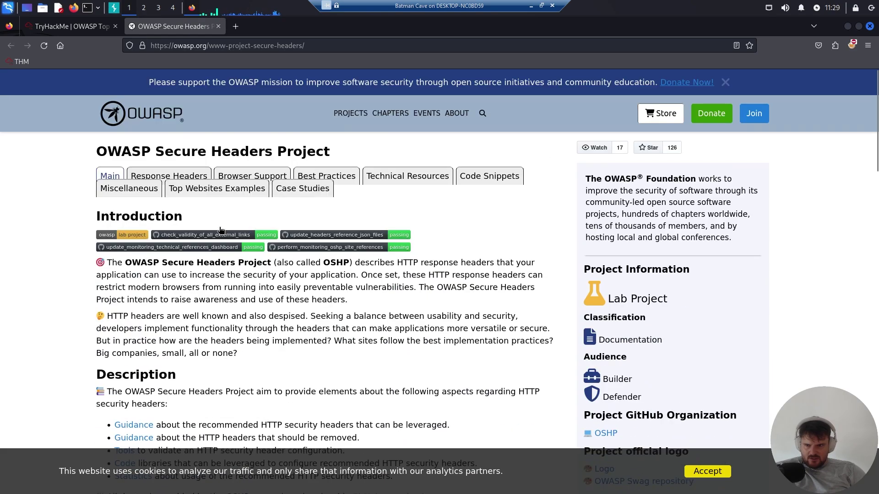
drag(156, 152, 274, 157)
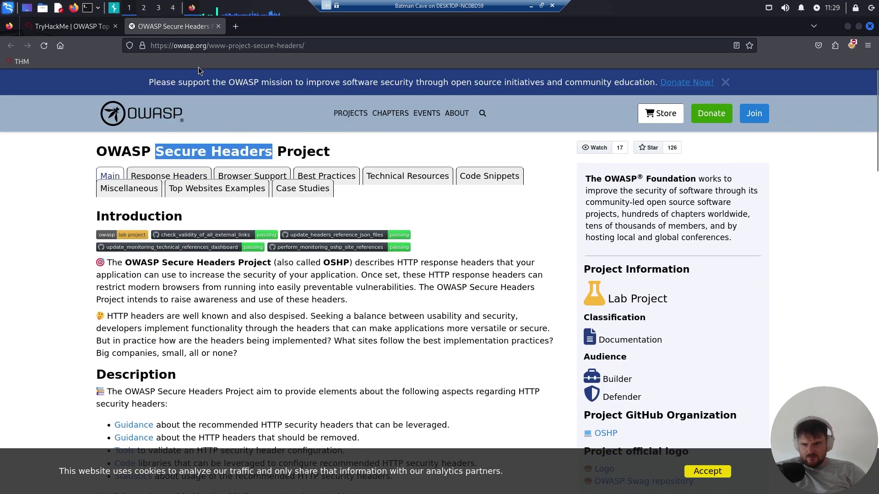
Search the web for "owasp cheat security headers" and open OWASP's HTTP Security Response Headers Cheat Sheet.
click(209, 45)
text(owasp cheat security headers)
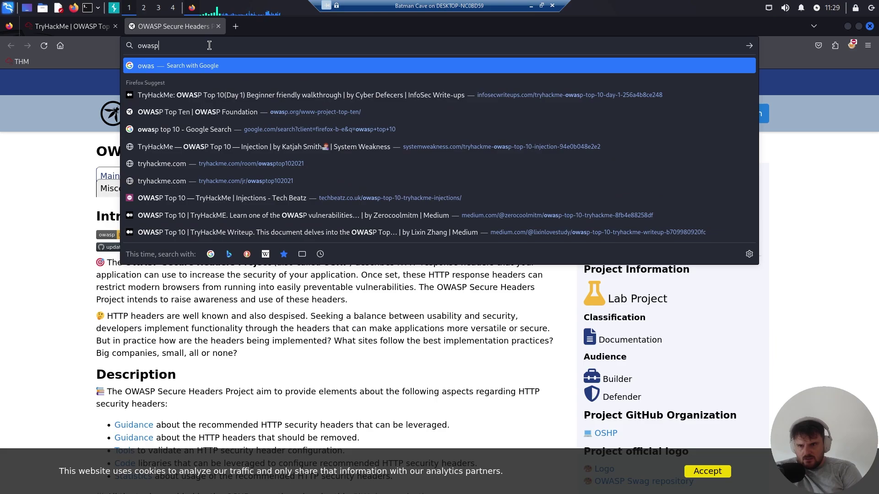
key(Return)
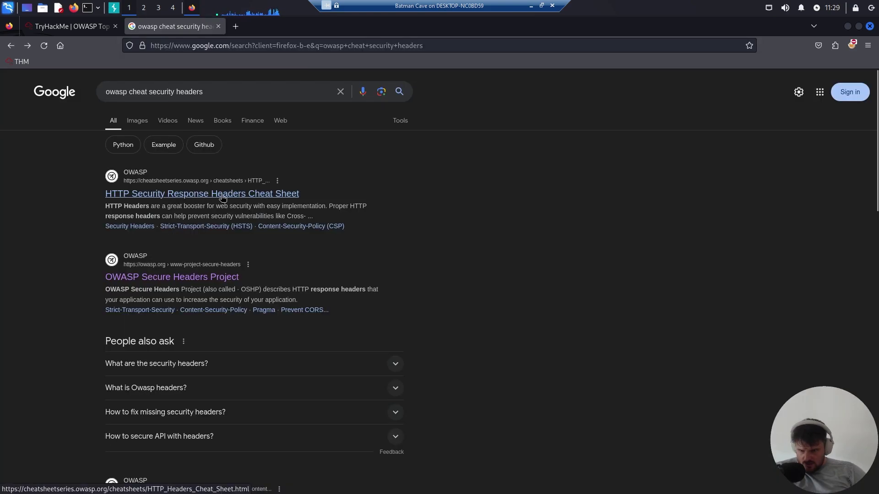
click(223, 195)
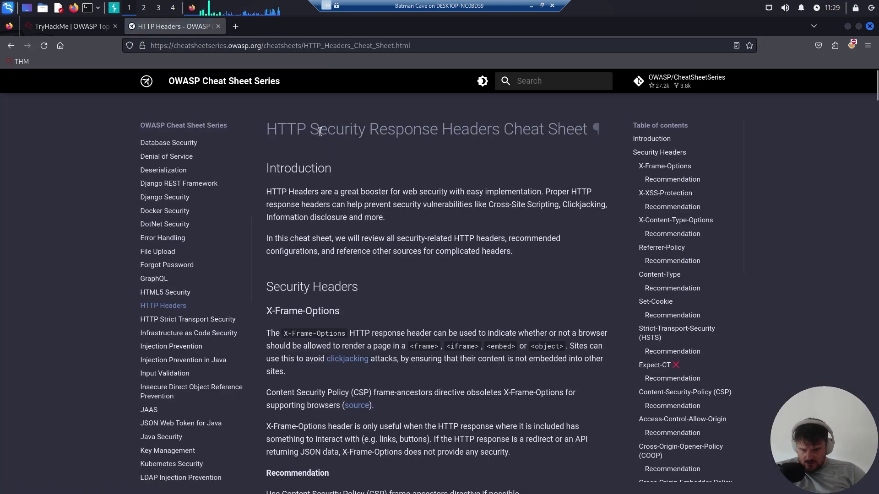
Skim the cheat sheet's title and first security header sections, and close its tab to return to the room.
drag(311, 129, 514, 129)
scroll(481, 275, down, 1)
scroll(481, 271, down, 7)
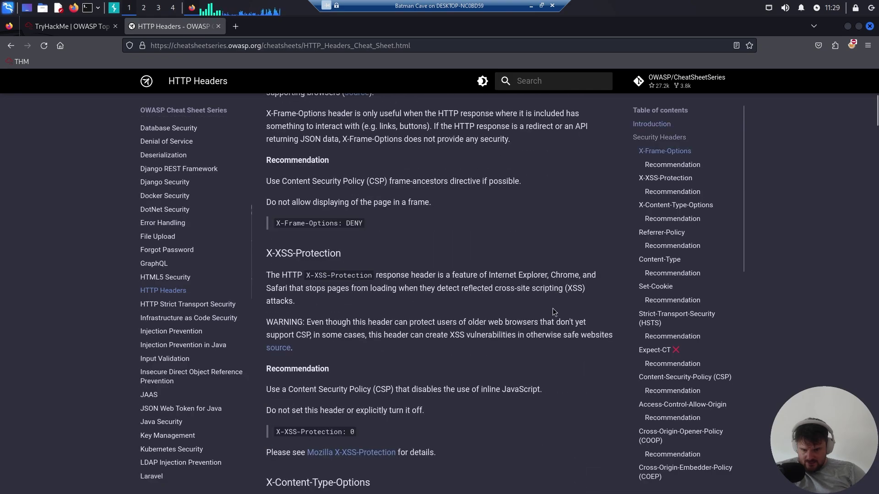
scroll(447, 268, up, 8)
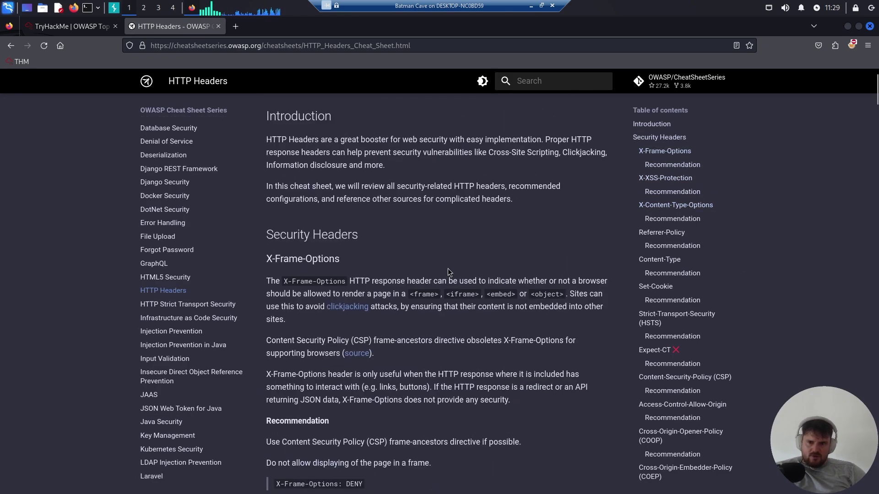
click(218, 26)
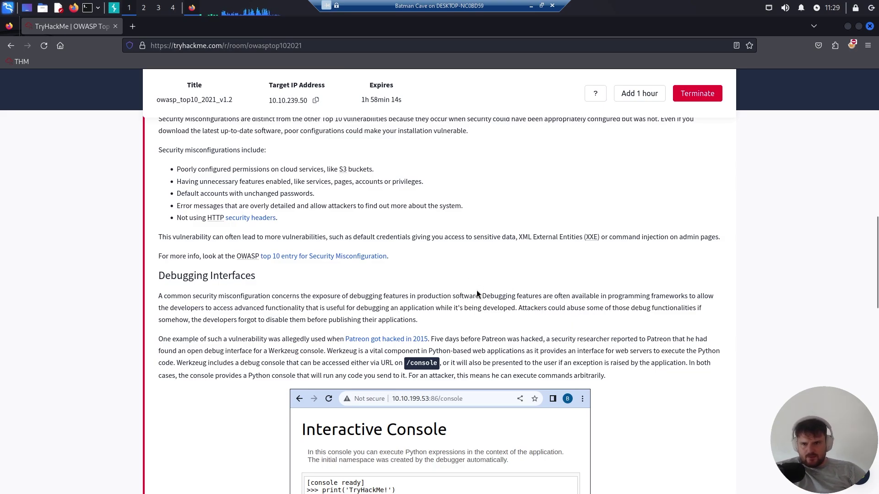
Read the paragraph on follow-on vulnerabilities such as XXE and command injection, plus the "For more info" line.
scroll(550, 302, up, 1)
scroll(581, 307, down, 1)
drag(164, 243, 698, 235)
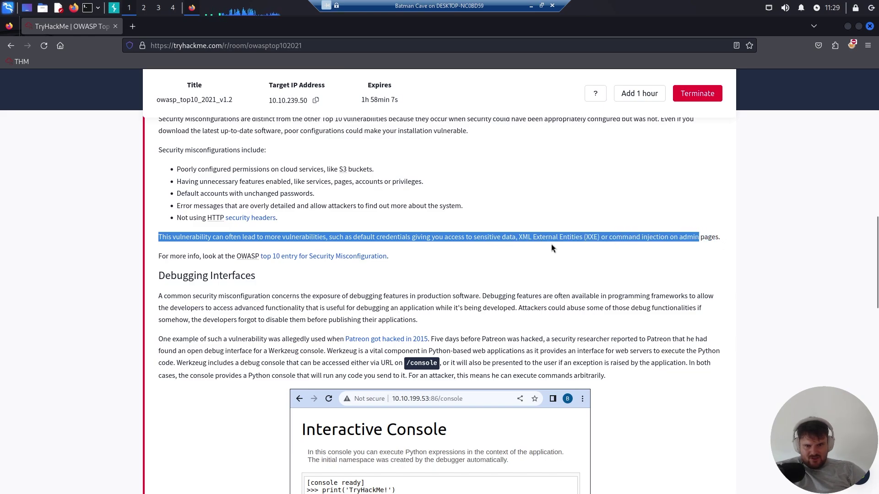
click(550, 247)
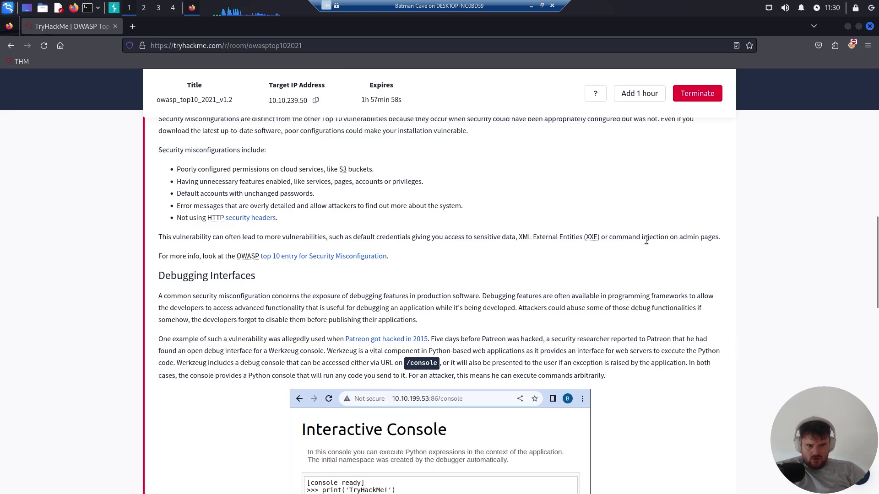
drag(519, 236, 730, 245)
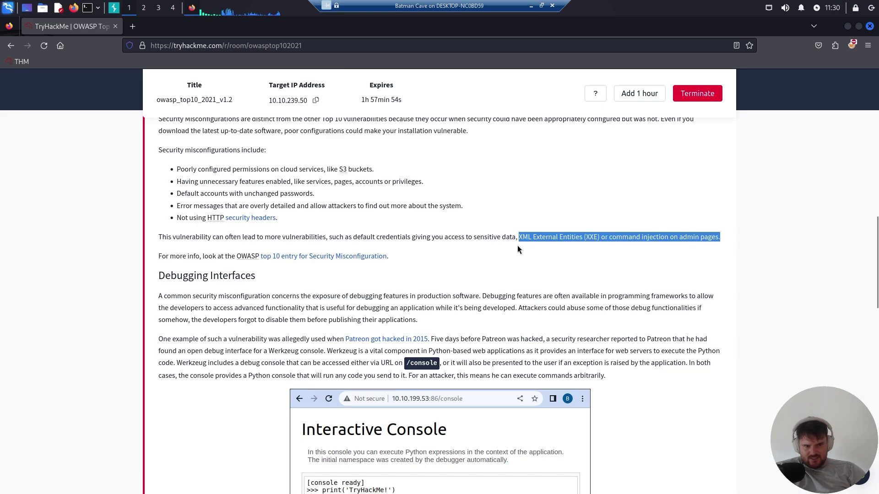
click(265, 272)
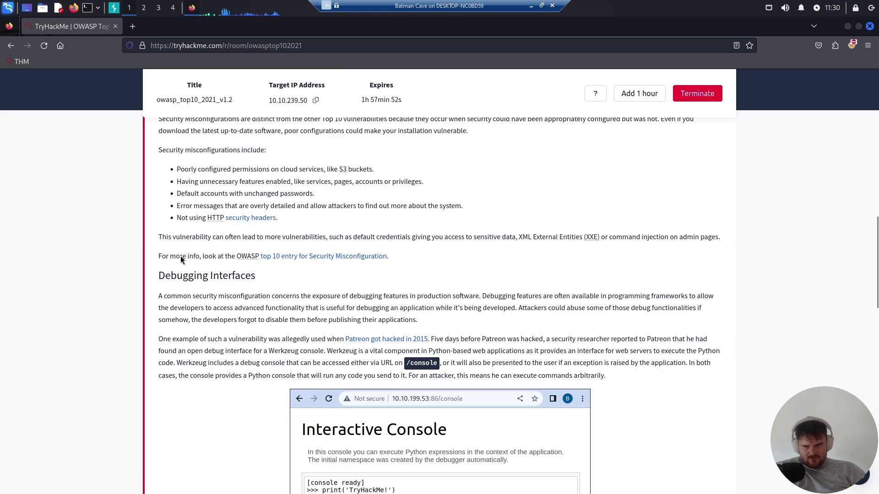
drag(160, 256, 440, 252)
click(495, 259)
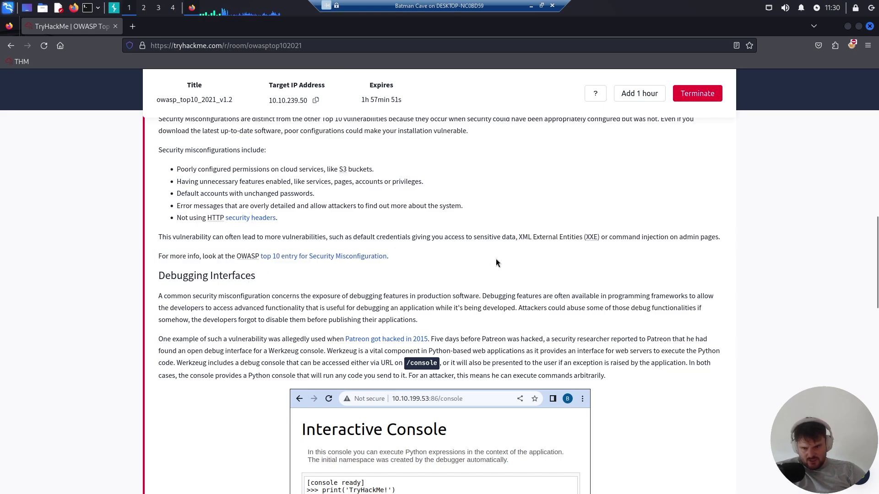
Open the "top 10 entry for Security Misconfiguration" link in a new tab and switch to it.
right_click(289, 256)
click(328, 264)
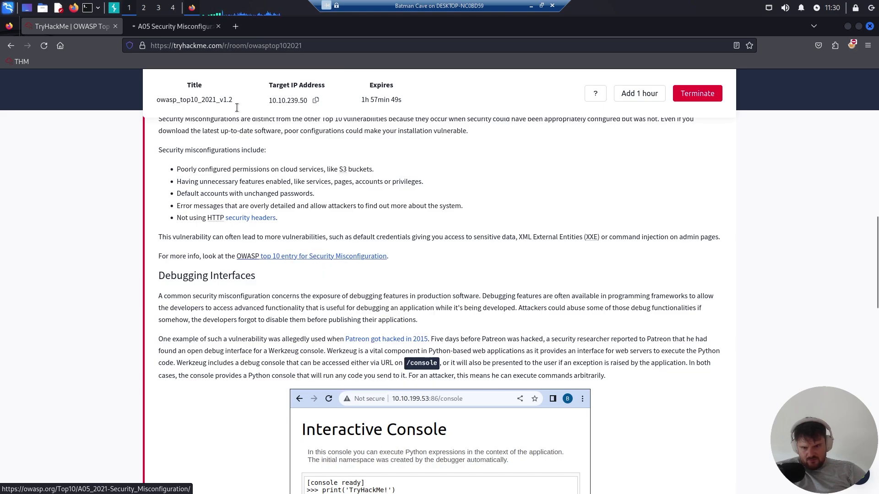
click(188, 29)
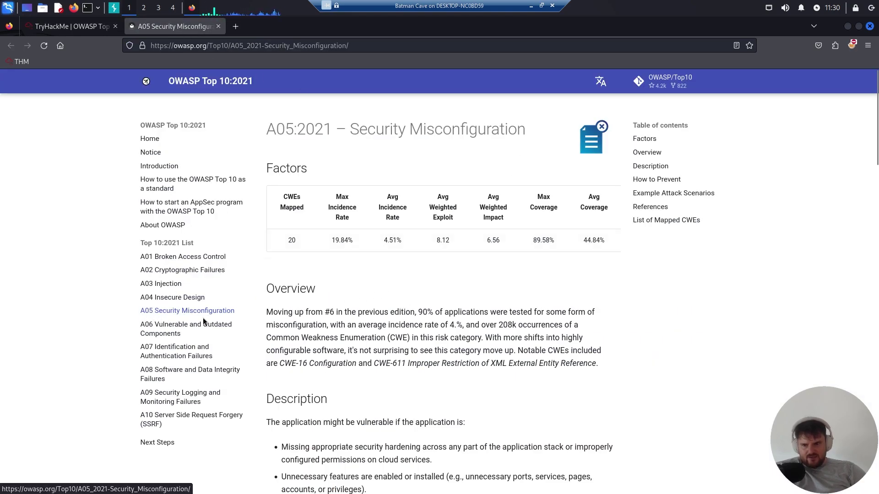
Skim the A05:2021 page's Description, How to Prevent and Example Attack Scenarios sections.
scroll(430, 299, down, 2)
scroll(430, 300, down, 3)
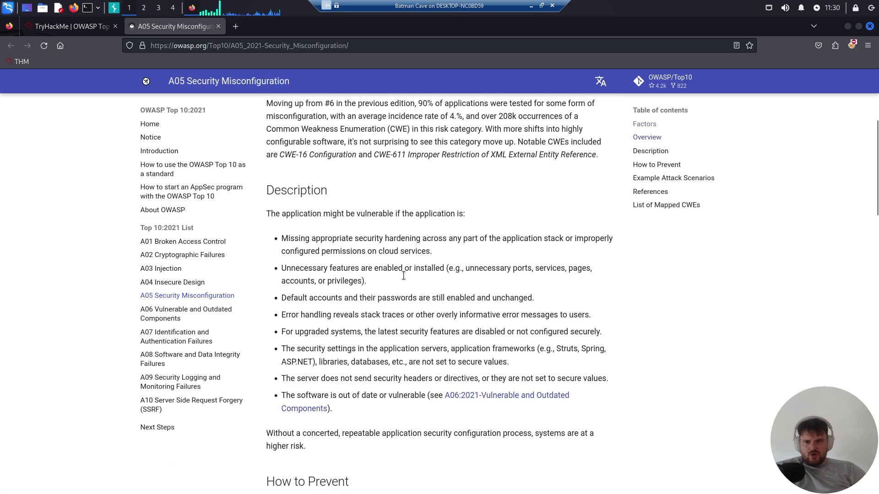
drag(328, 191, 140, 196)
scroll(440, 325, down, 3)
scroll(440, 326, down, 2)
click(424, 278)
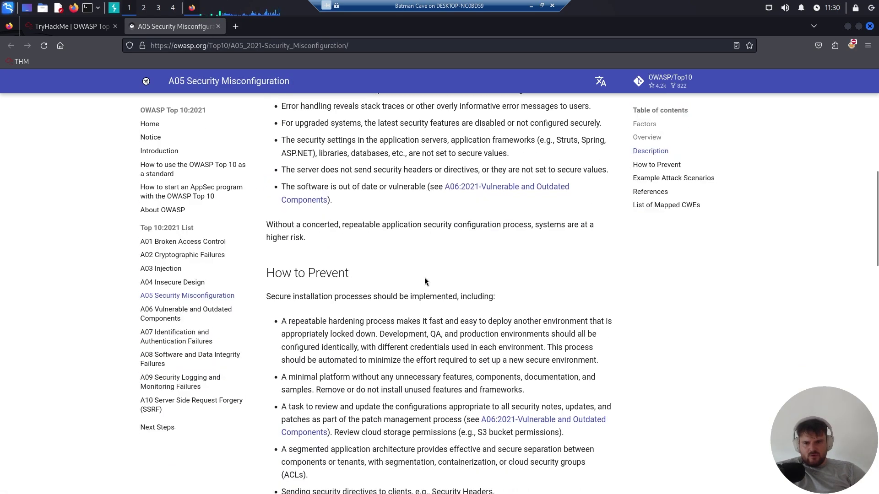
triple_click(307, 273)
click(419, 317)
scroll(419, 316, down, 8)
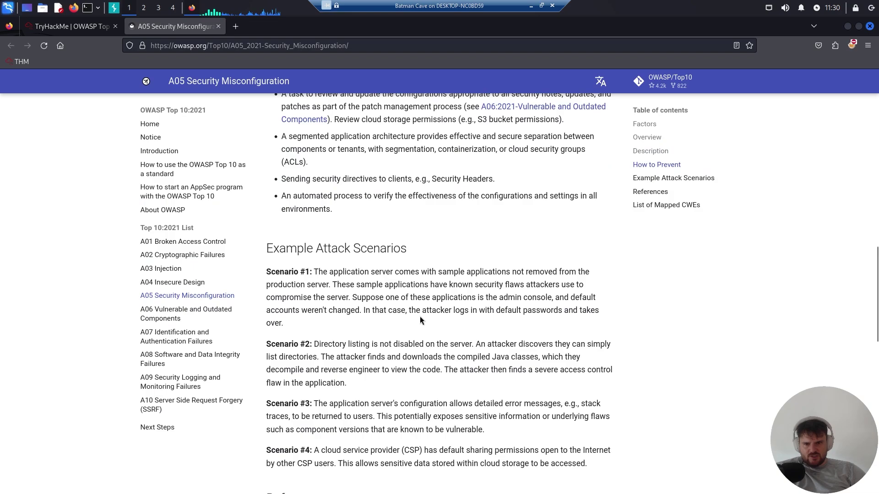
Read Scenario #1 under Example Attack Scenarios, and close the A05 Security Misconfiguration tab to return to the room.
scroll(419, 317, down, 2)
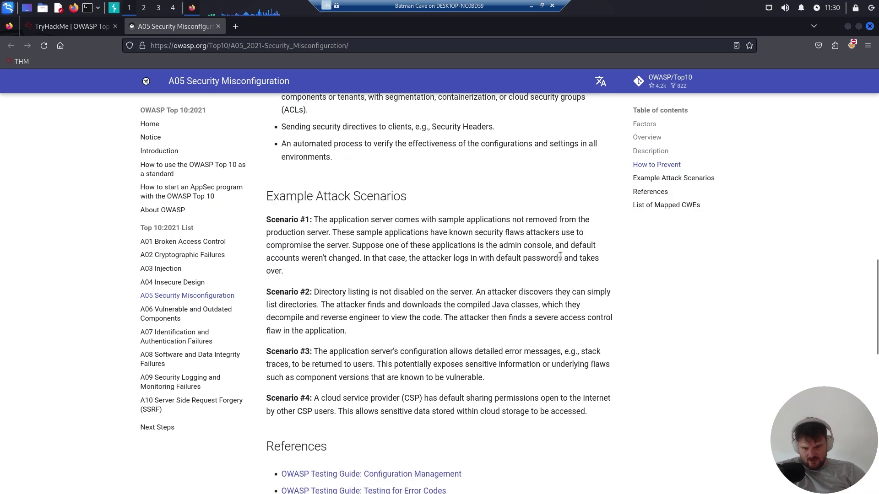
drag(314, 220, 329, 232)
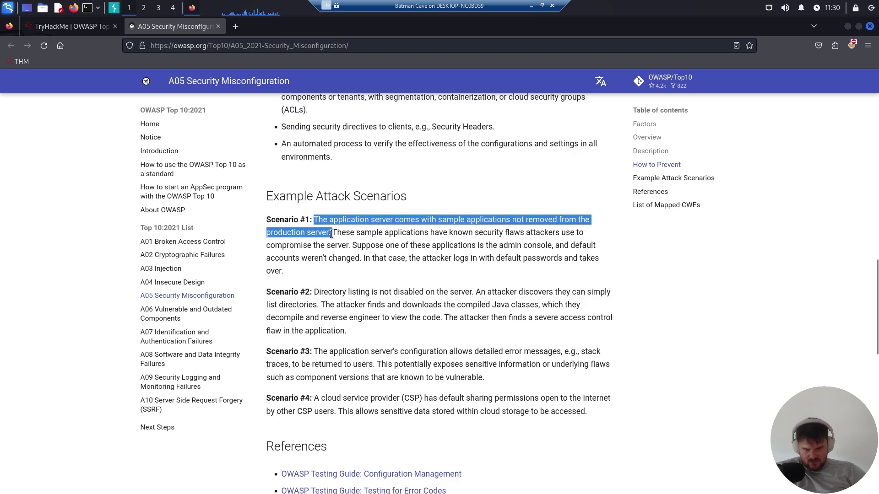
click(339, 232)
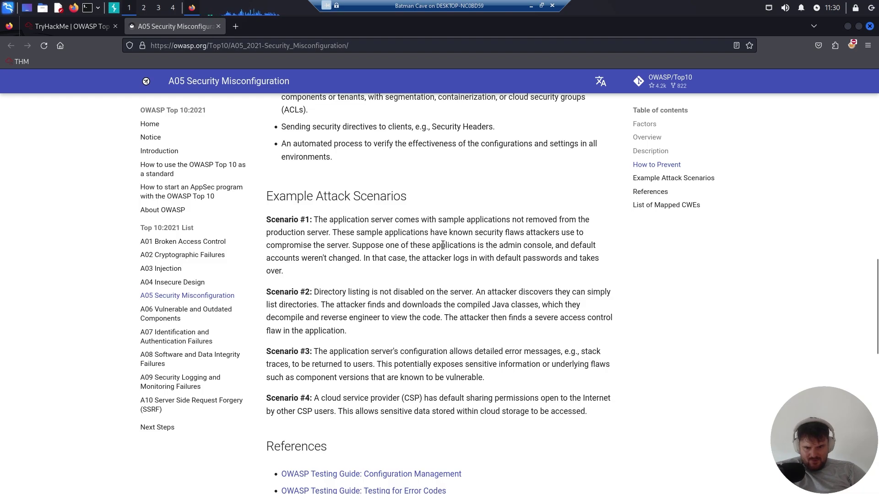
drag(431, 233, 586, 236)
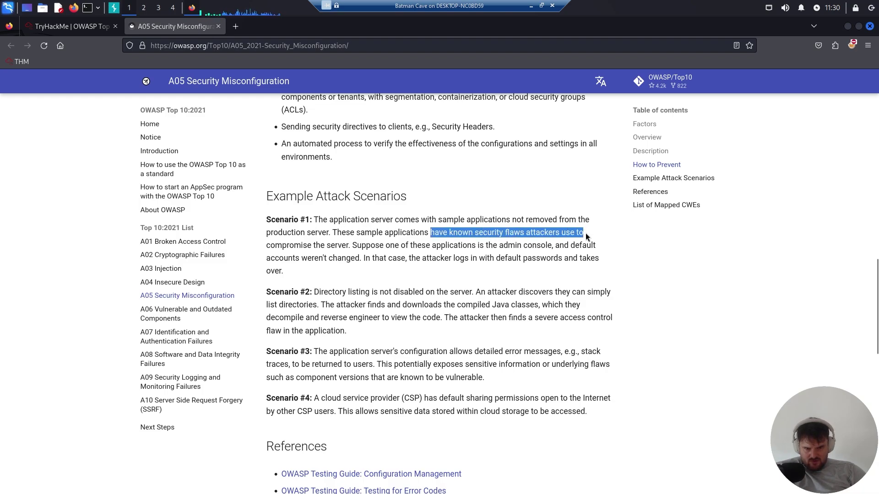
drag(445, 236, 348, 243)
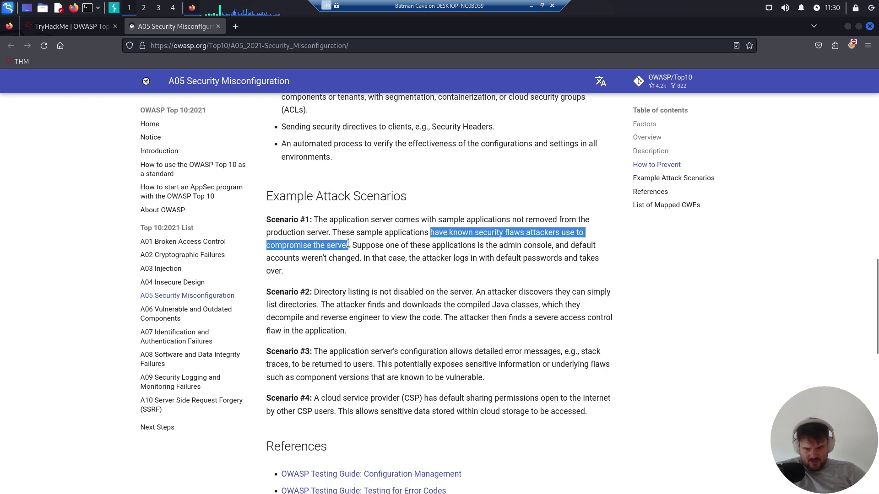
click(375, 245)
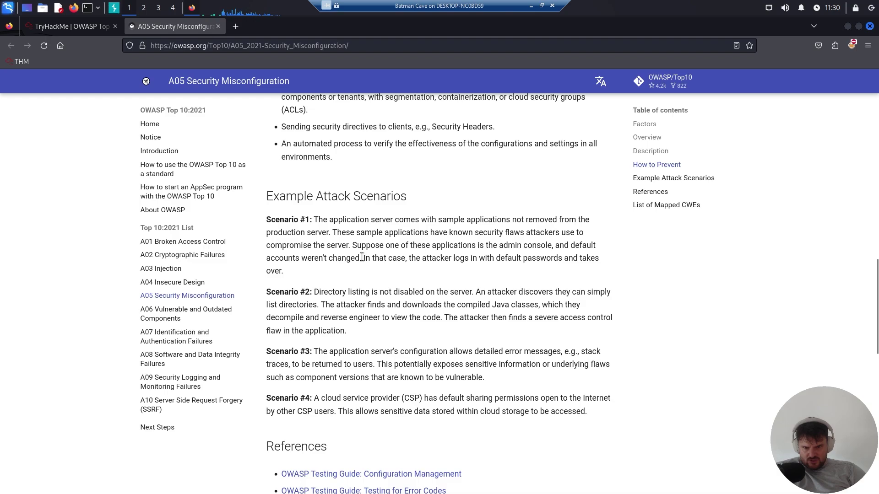
drag(361, 257, 554, 245)
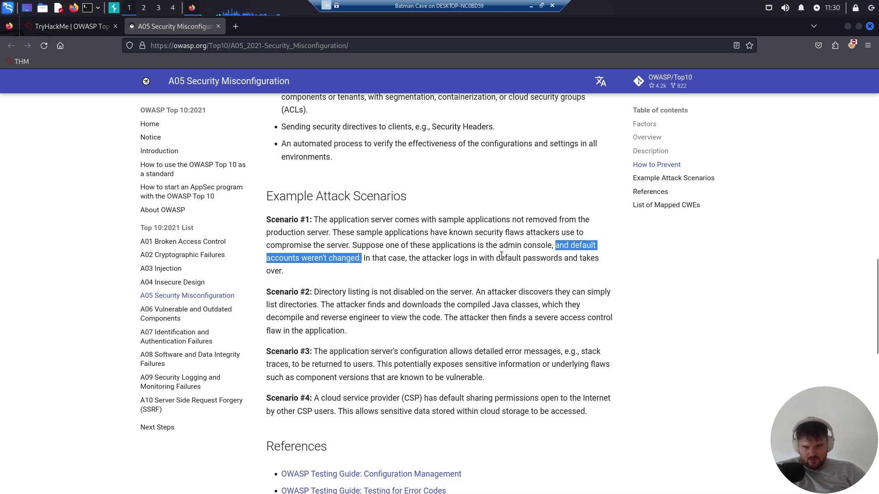
click(502, 256)
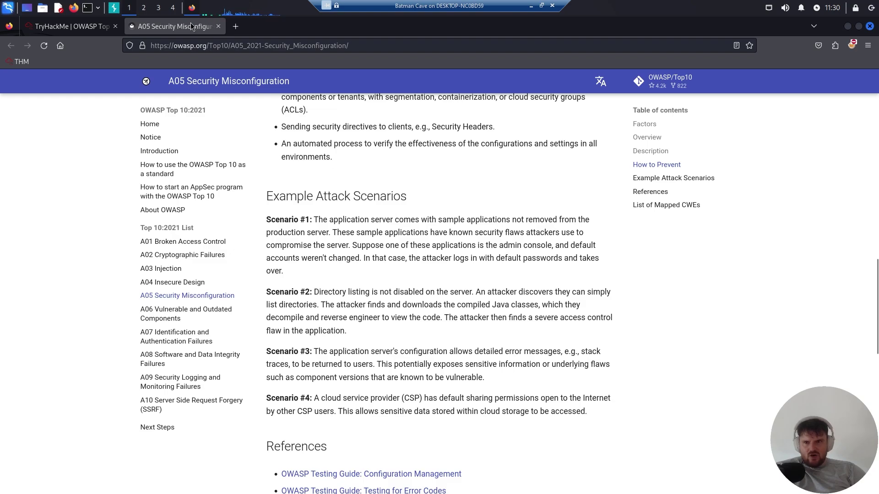
click(219, 26)
Read the first Debugging Interfaces paragraph on debugging features exposed in production software.
drag(282, 224, 163, 223)
click(322, 233)
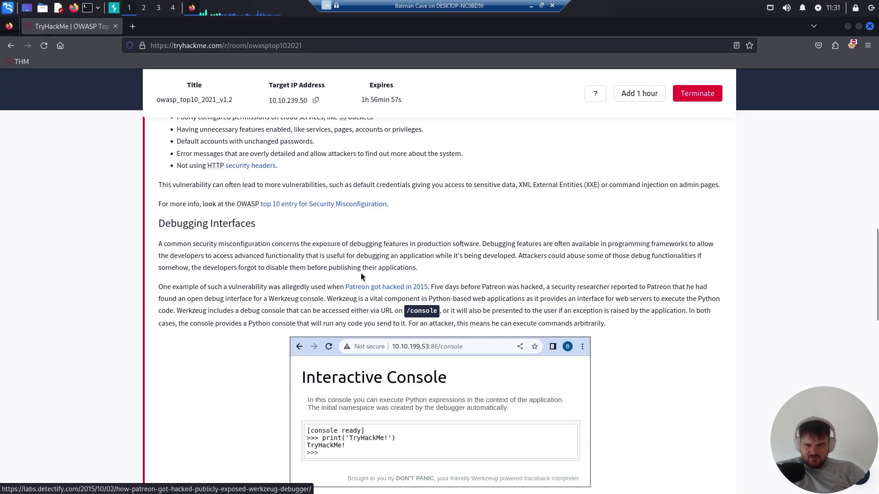
drag(302, 243, 327, 243)
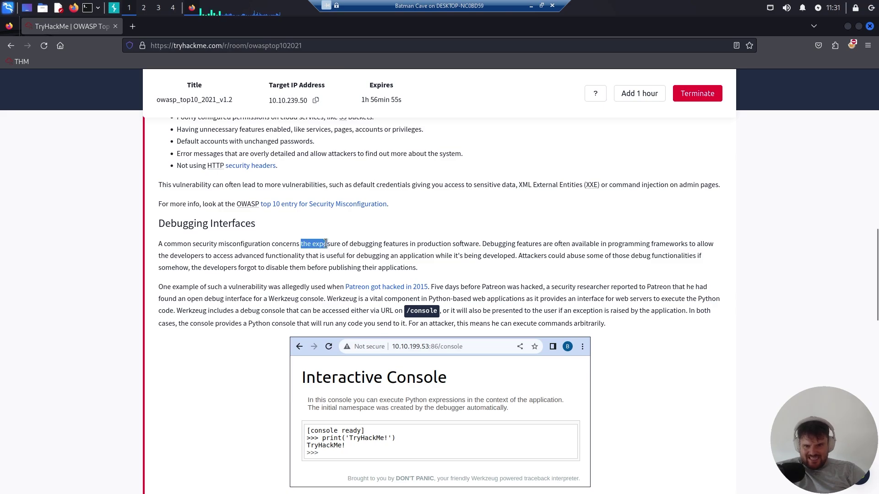
click(399, 244)
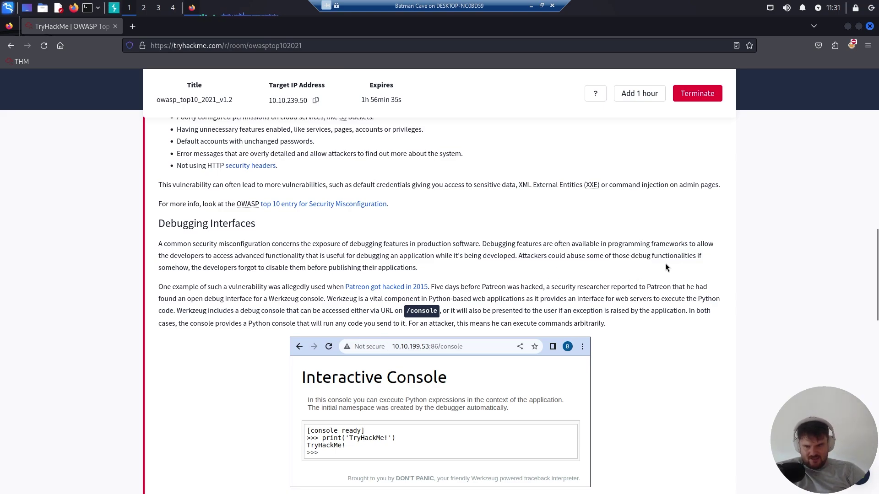
drag(190, 267, 496, 261)
click(433, 278)
drag(417, 267, 204, 268)
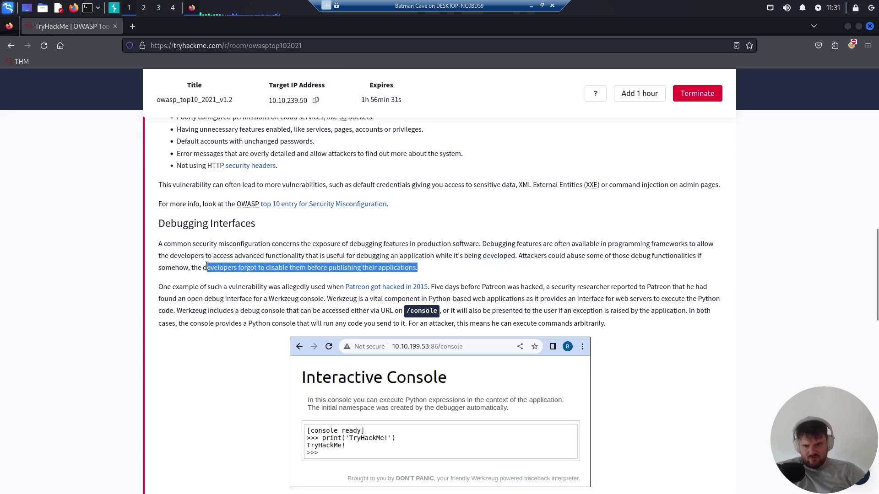
click(434, 273)
Read the paragraph on the Patreon hack and the Werkzeug debug console reachable at /console.
scroll(507, 277, down, 3)
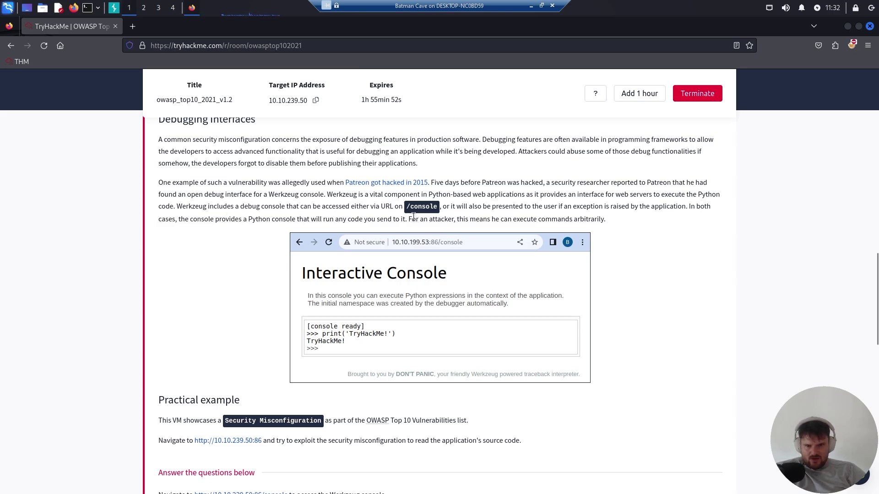
drag(406, 206, 440, 208)
click(608, 246)
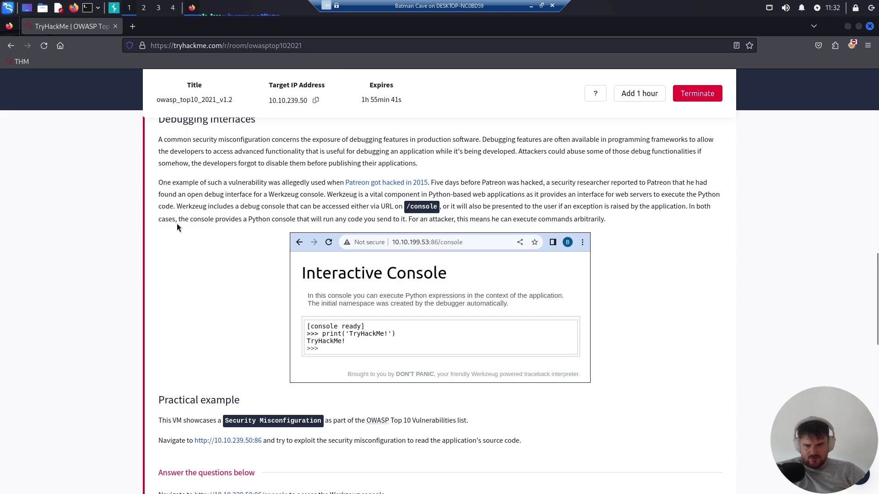
drag(181, 219, 664, 234)
click(664, 234)
Following the Practical example, enter the address 10.10.239.50:86/console in the AttackBox's Firefox.
scroll(340, 341, down, 4)
drag(255, 299, 143, 302)
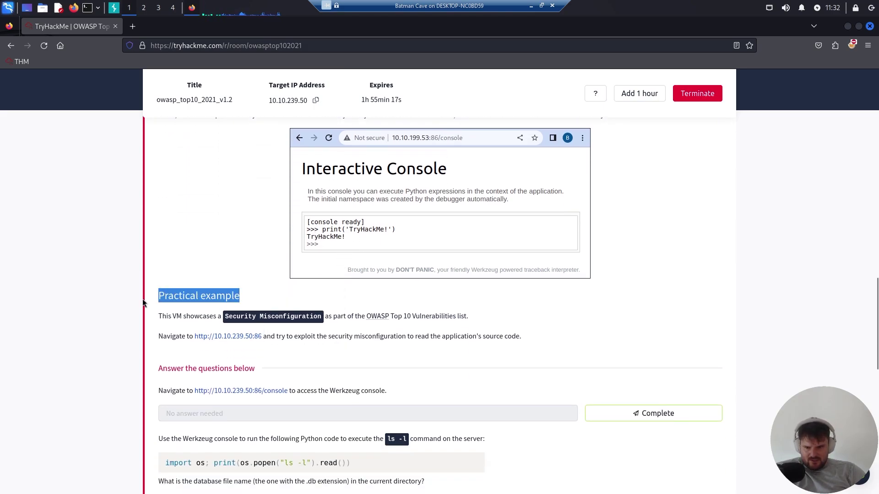
click(255, 295)
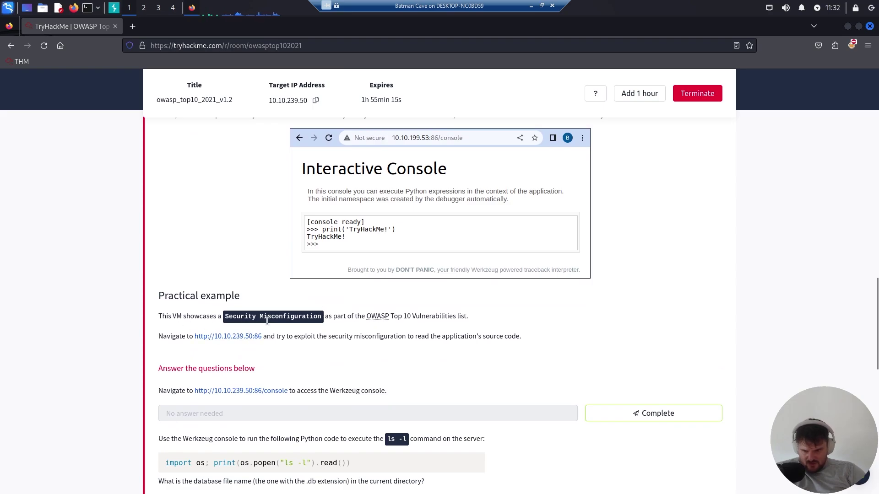
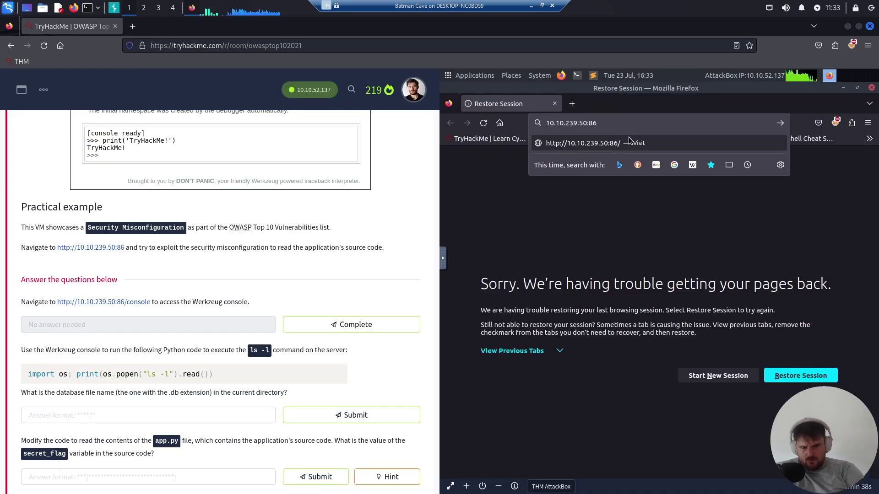
text(/console)
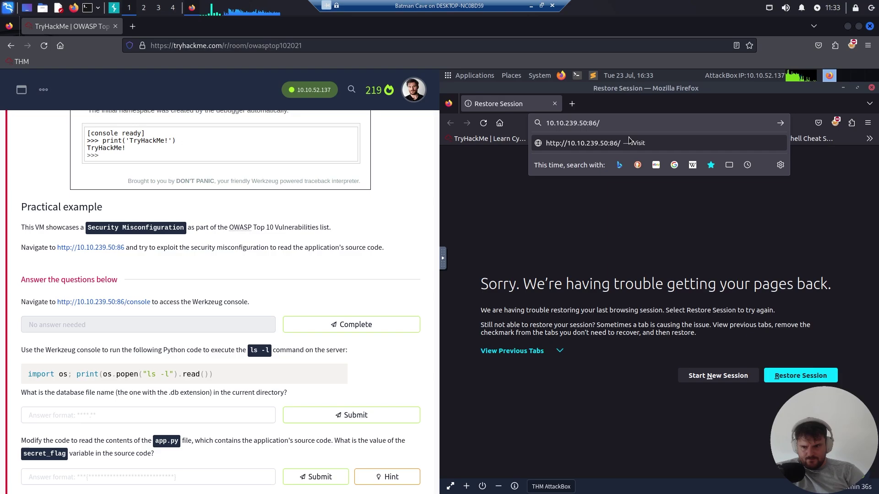
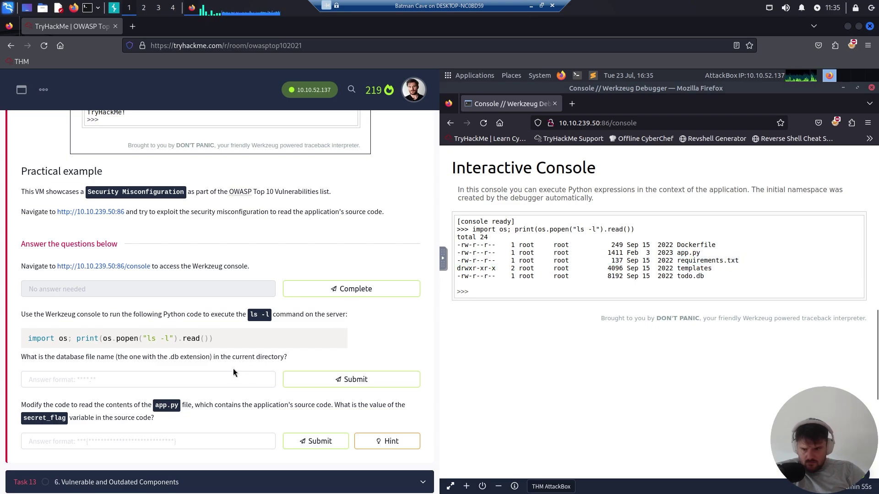
Answer the database file name question with todo.db.
click(71, 376)
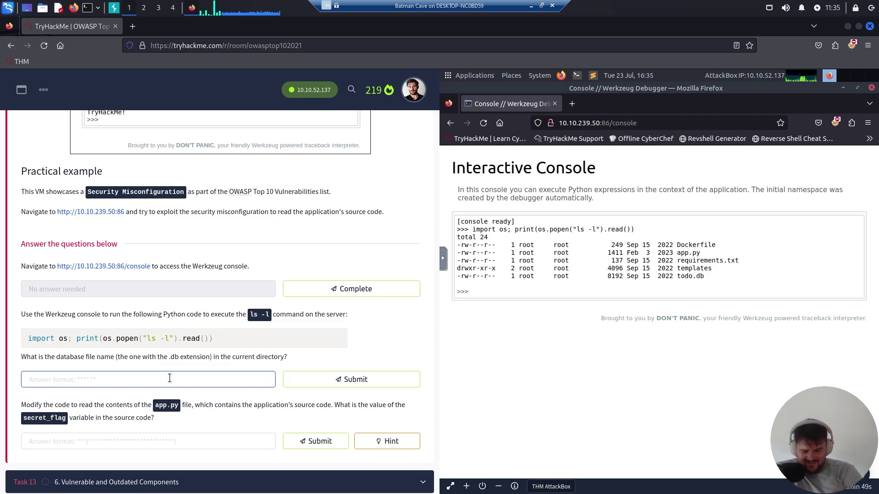
text(todo.db)
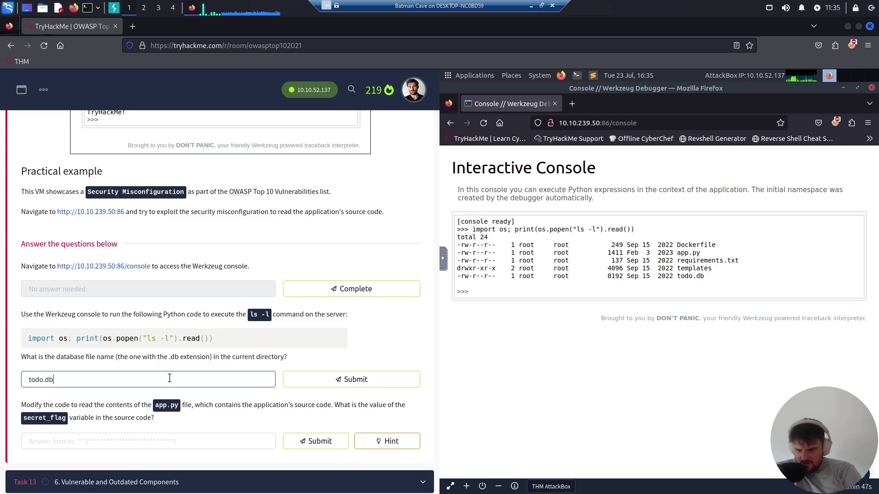
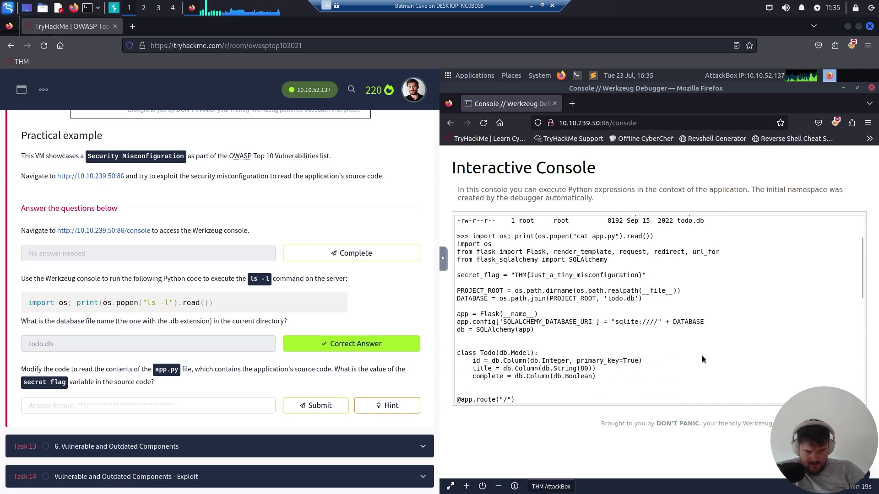
Examine the app.py source printed in the Werkzeug console, including its Flask imports and the secret_flag variable.
scroll(703, 358, up, 1)
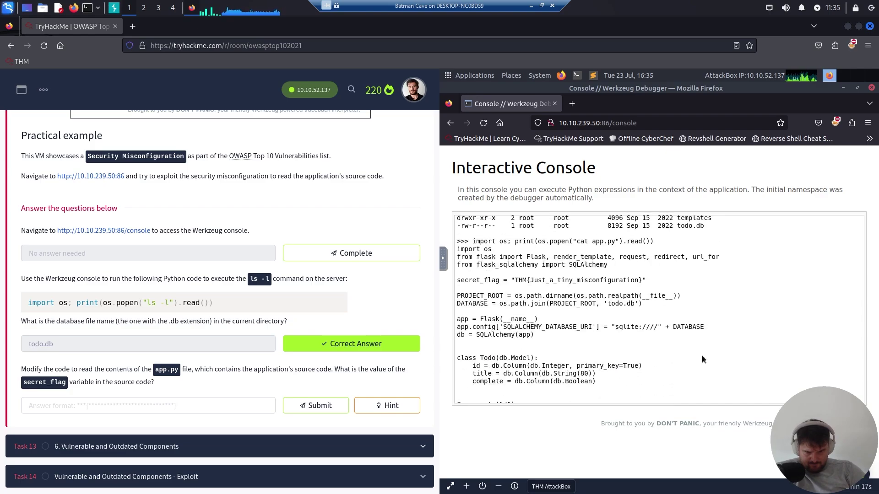
scroll(702, 358, up, 3)
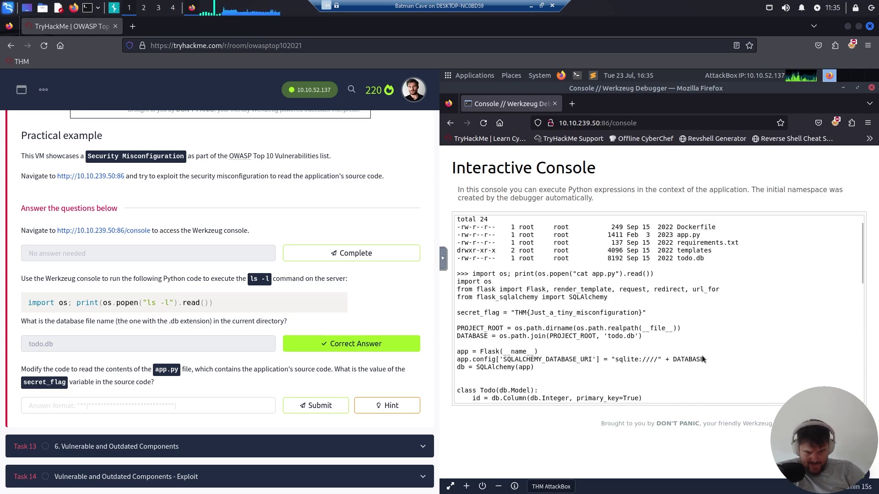
scroll(702, 356, down, 4)
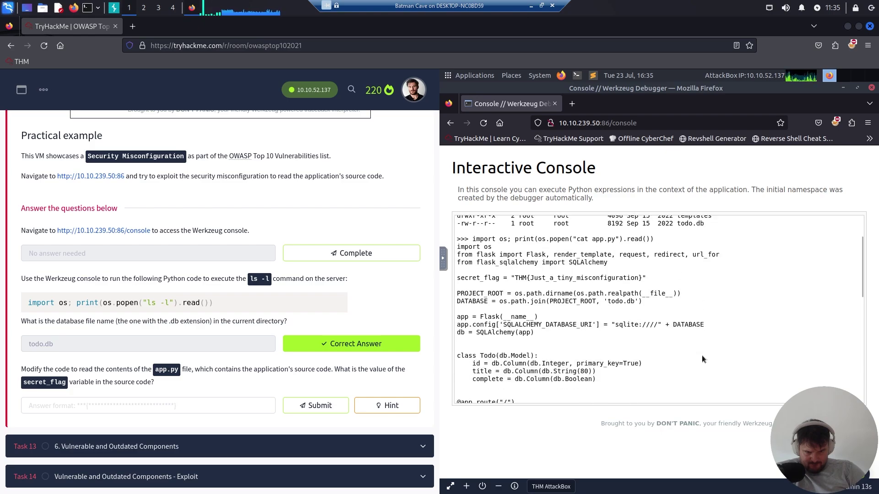
scroll(703, 357, up, 2)
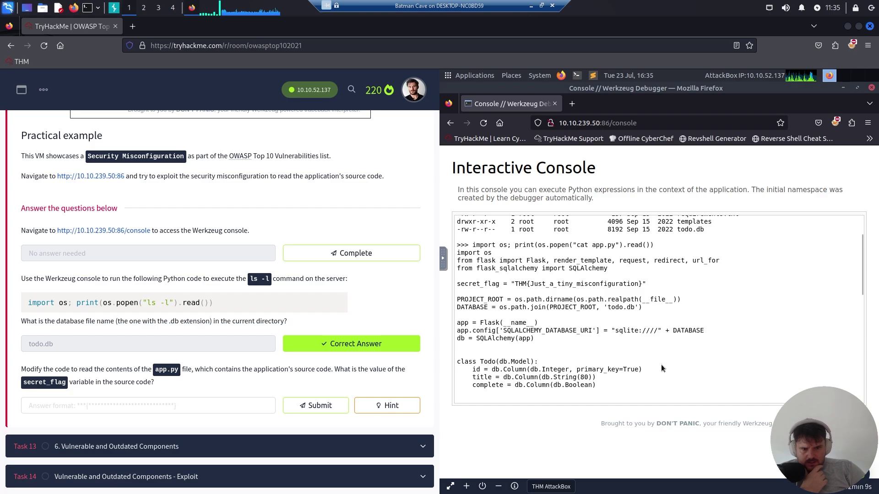
double_click(485, 260)
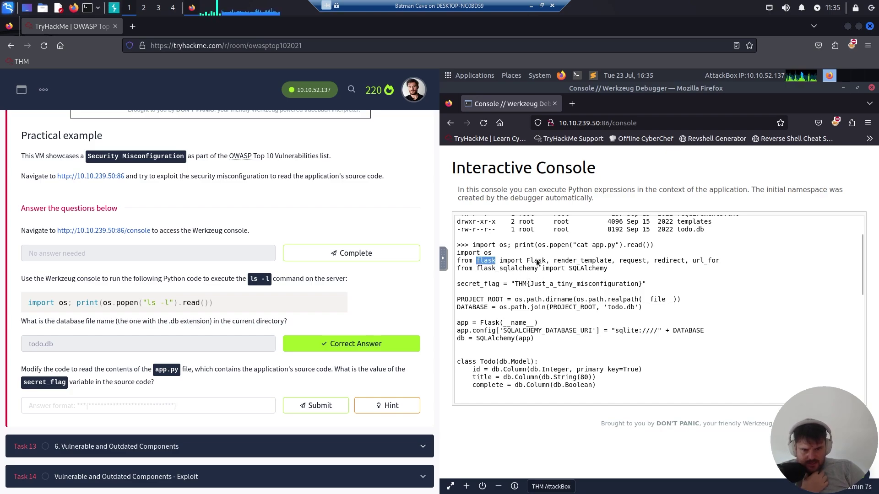
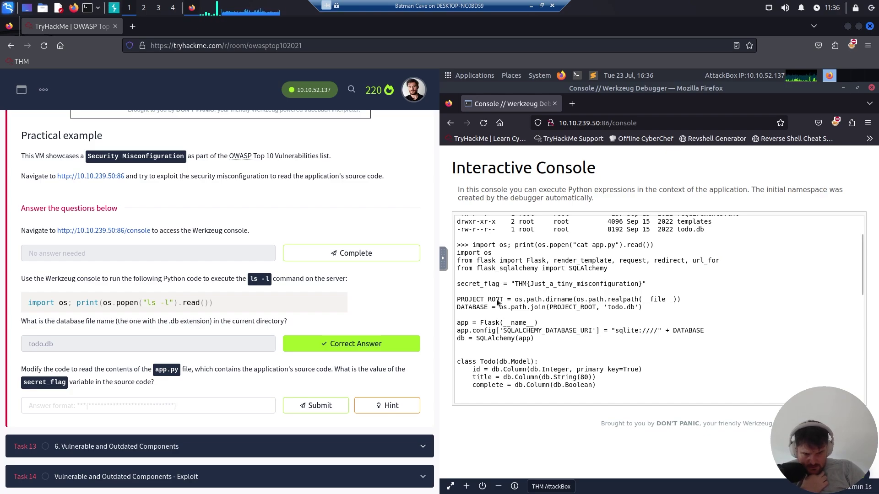
Copy the value of the secret_flag variable, without its quotation marks, from the app.py source in the console.
scroll(468, 236, down, 2)
drag(461, 237, 642, 237)
click(534, 244)
right_click(597, 239)
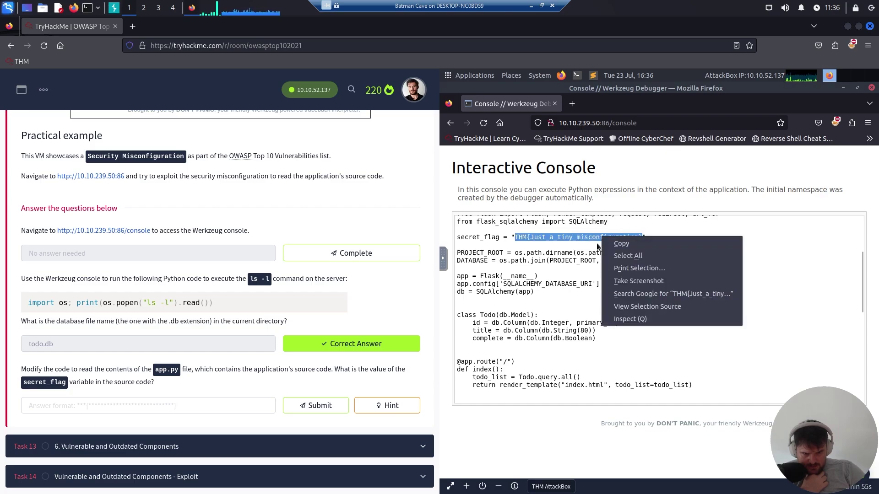
click(627, 243)
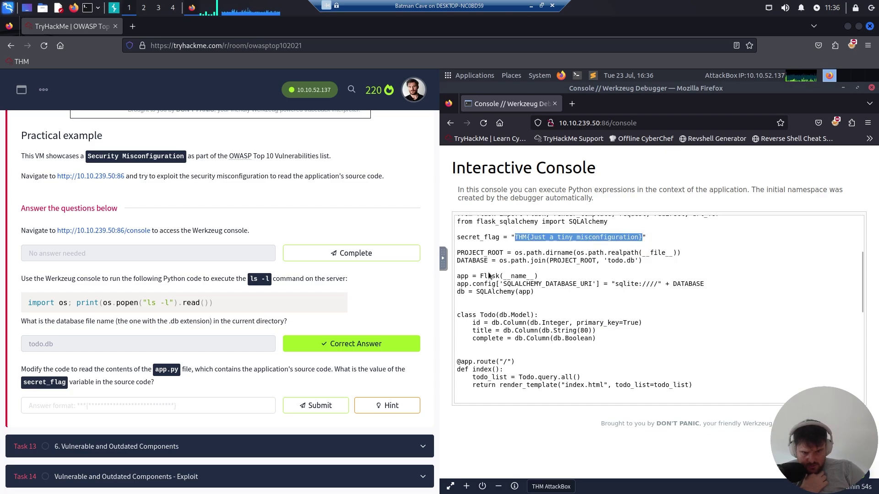
Submit the copied flag as the secret_flag answer, and mark the question about accessing the Werkzeug console complete.
right_click(114, 406)
click(155, 317)
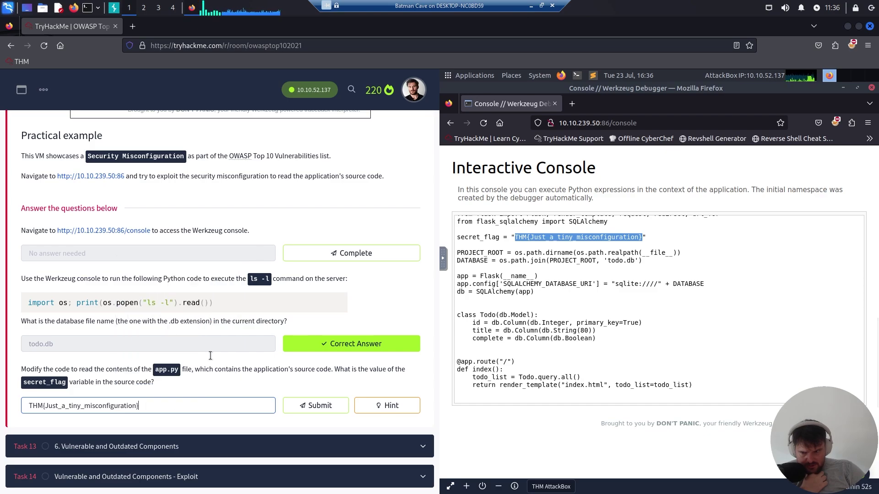
click(321, 406)
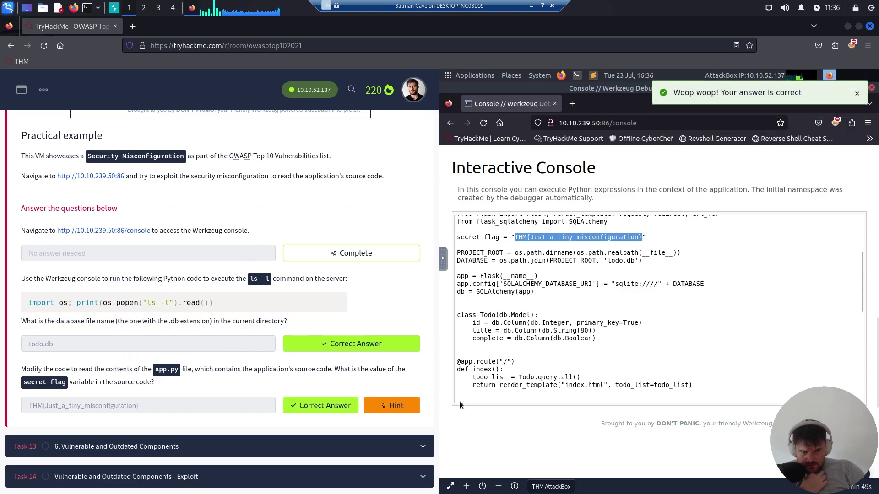
click(357, 259)
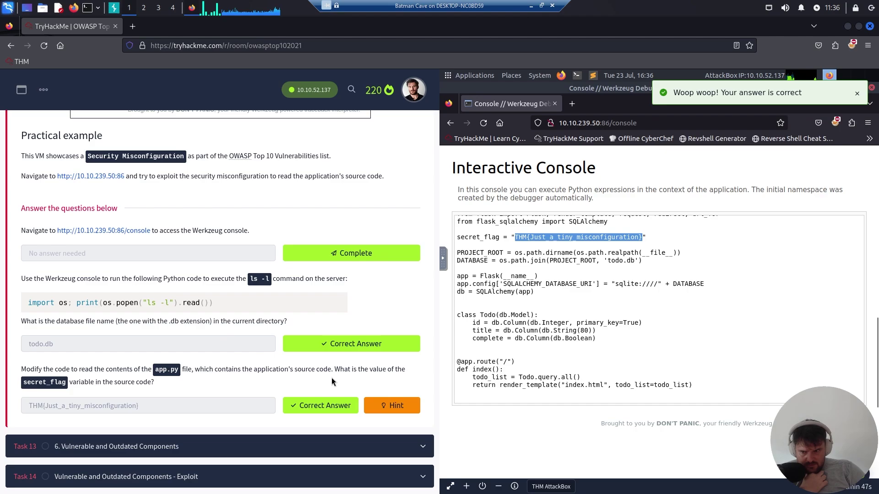
Examine the PROJECT_ROOT path expression in the app.py source.
click(500, 252)
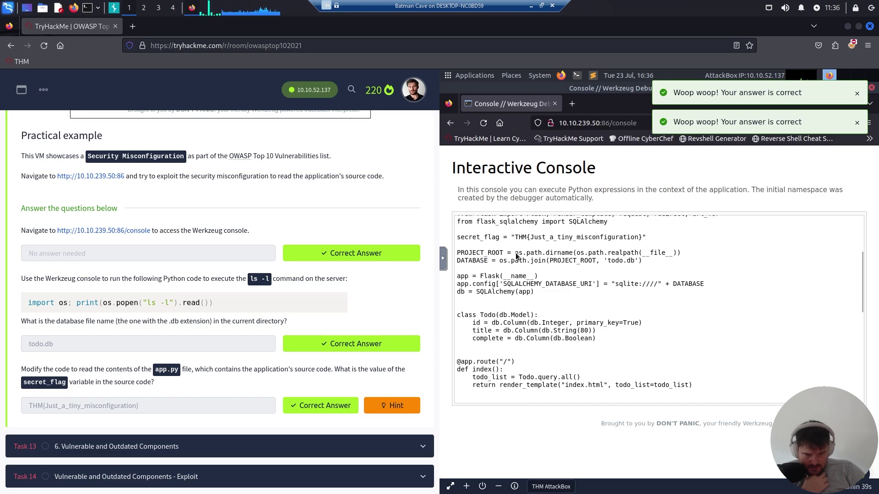
drag(516, 256, 692, 258)
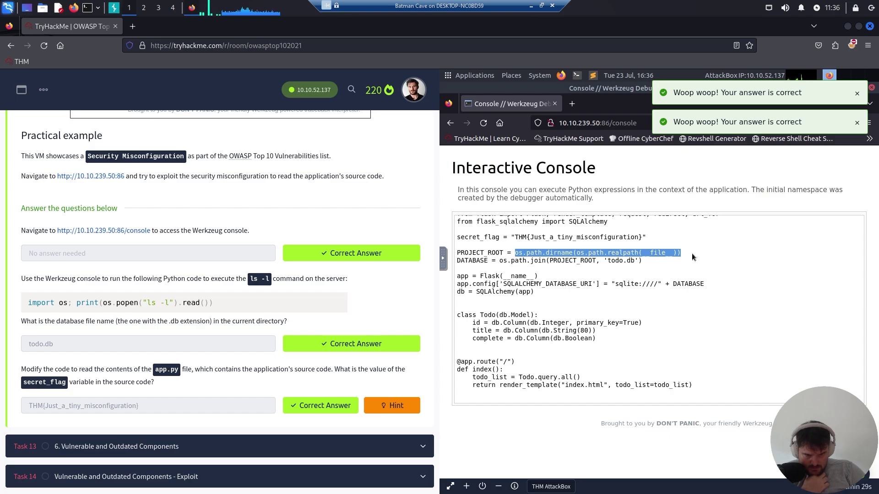
Examine the DATABASE path expression and the Flask and SQLAlchemy configuration lines in the app.py source.
click(682, 255)
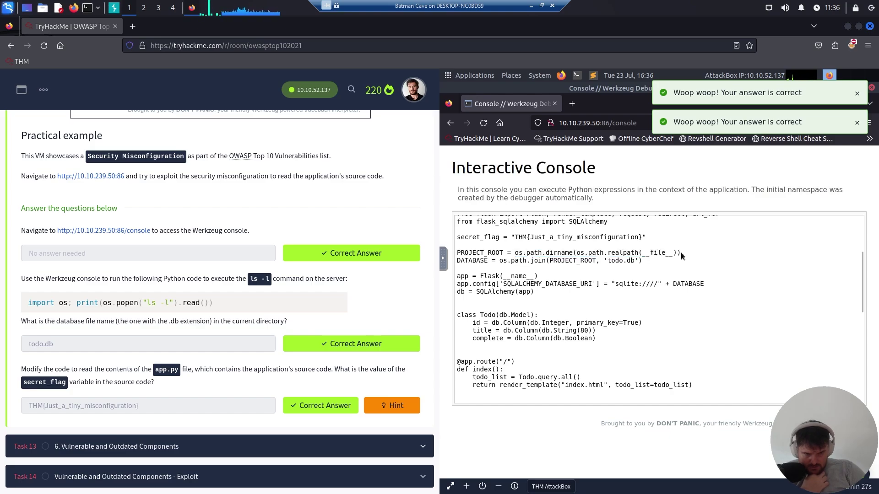
scroll(681, 256, down, 2)
scroll(681, 256, up, 2)
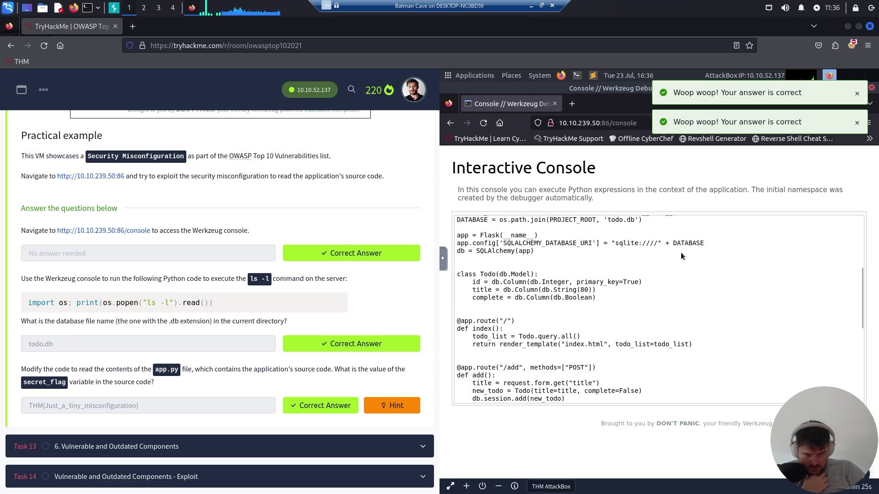
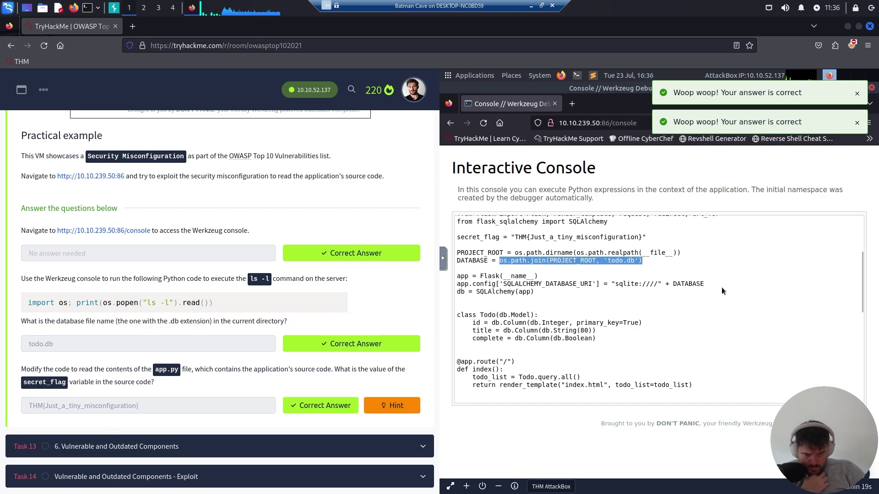
scroll(721, 288, down, 2)
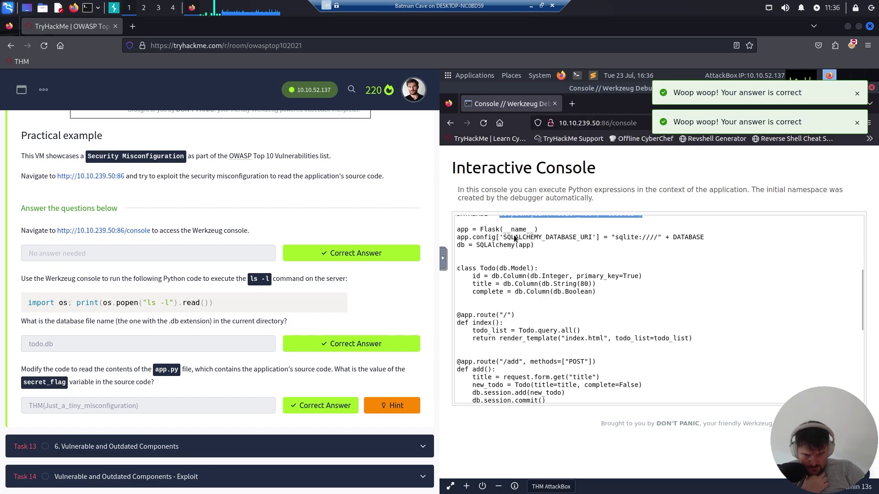
click(476, 241)
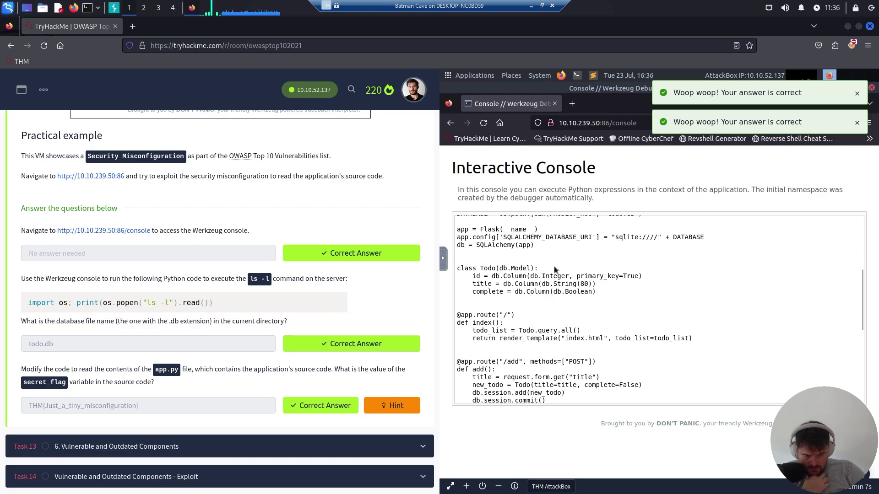
Examine the Todo model and the index, add, complete and delete routes in the app.py source, focusing on the delete function.
scroll(554, 269, down, 2)
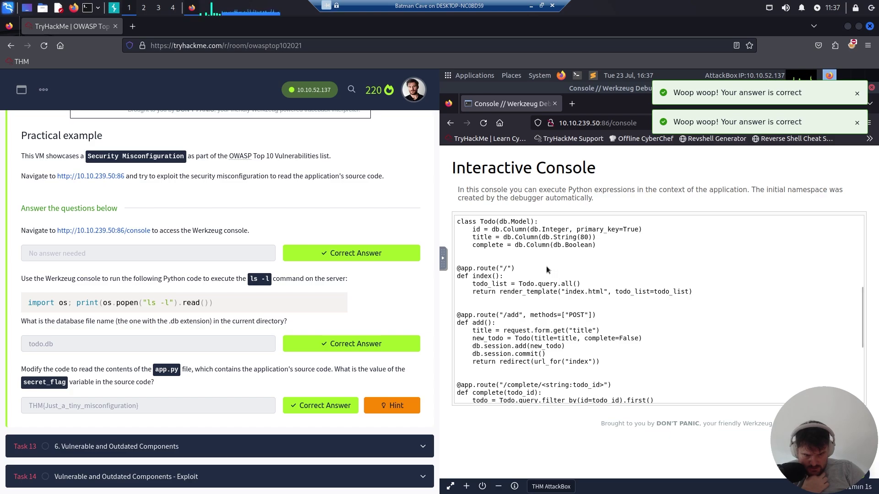
scroll(626, 282, down, 2)
scroll(627, 282, down, 2)
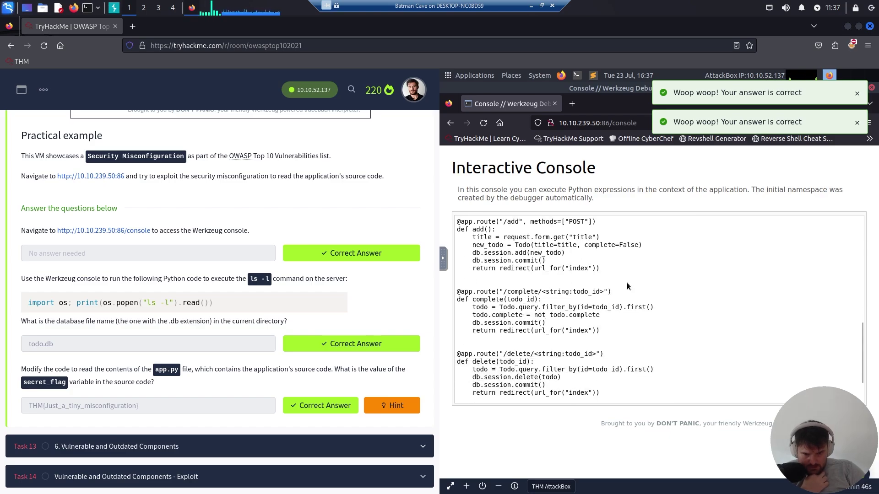
scroll(627, 286, down, 2)
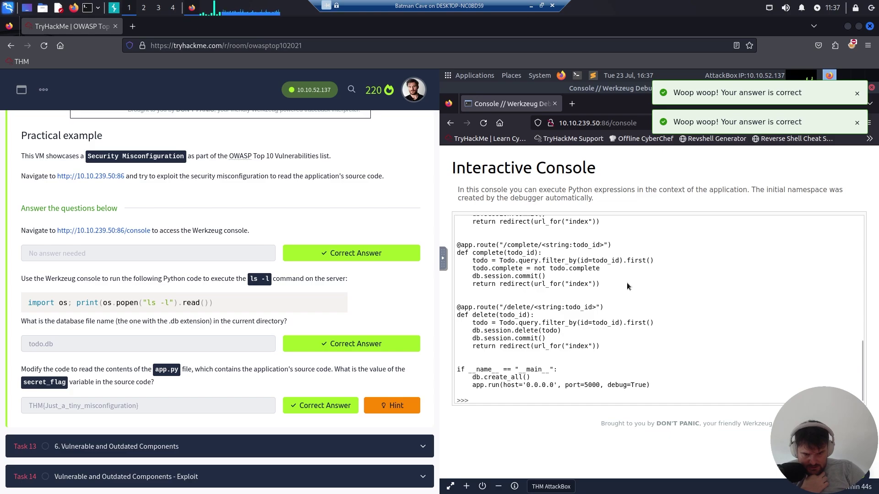
drag(500, 303, 527, 304)
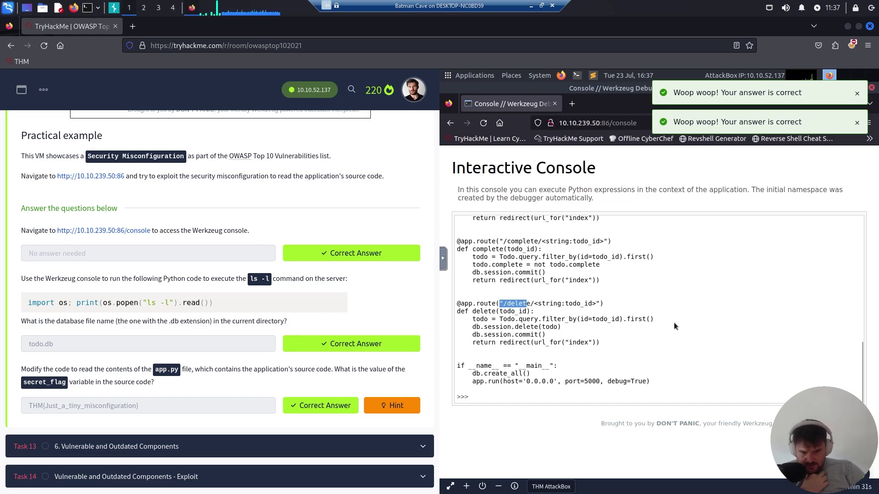
click(626, 330)
drag(606, 347, 439, 319)
click(651, 342)
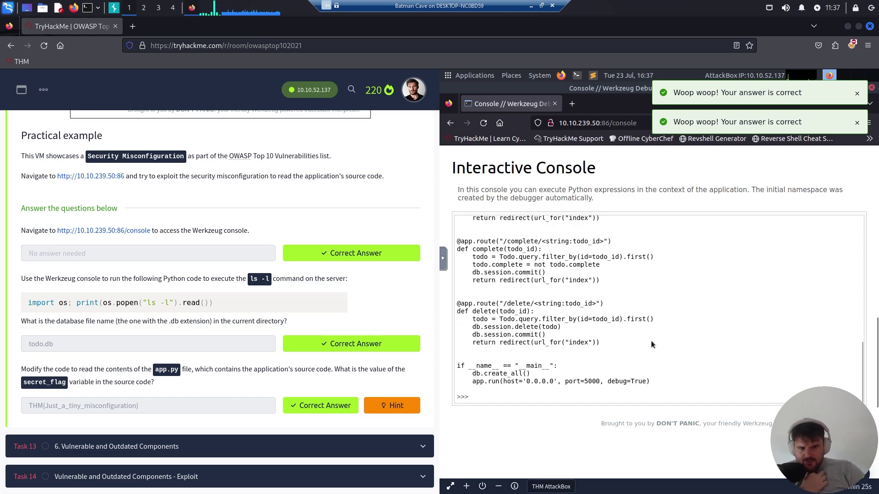
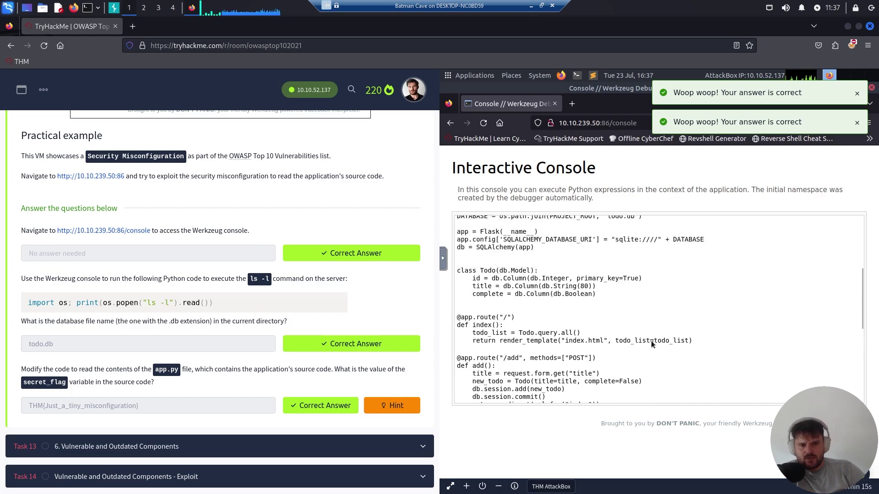
scroll(651, 344, down, 12)
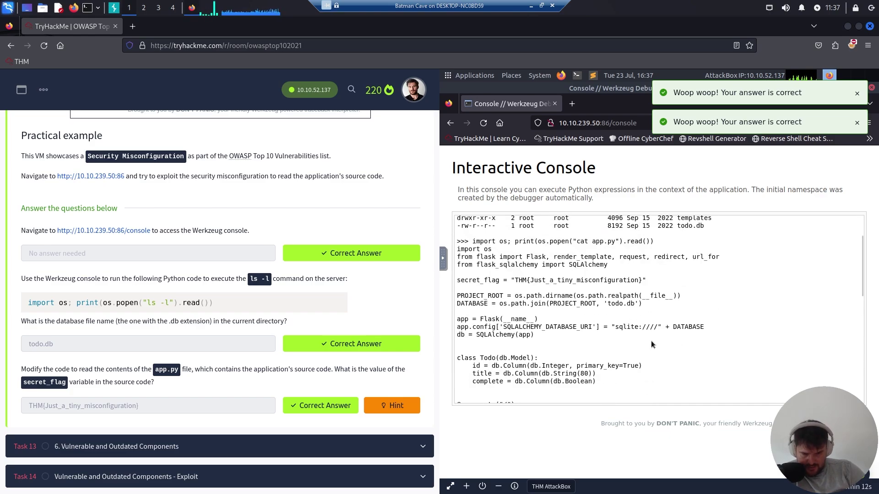